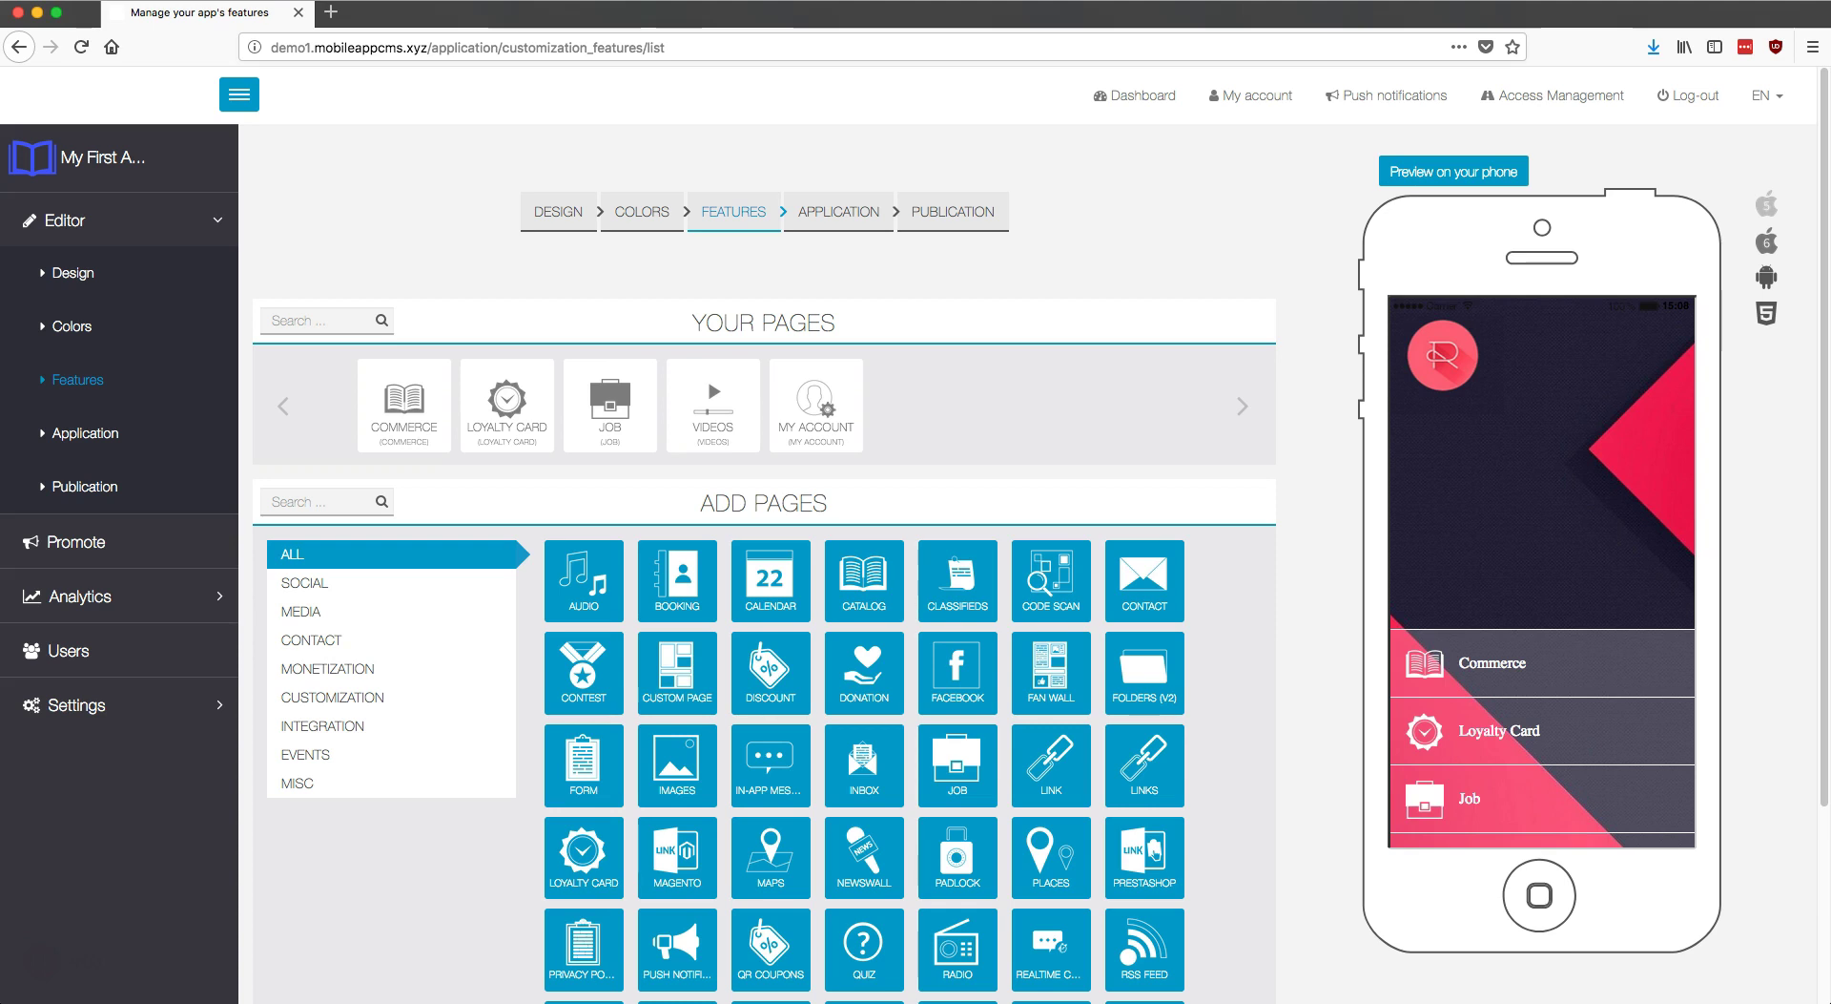
Step: Open the Videos page settings and begin a new YouTube gallery named MonsieurMV
{"action": "left_click", "coordinate": [720, 413]}
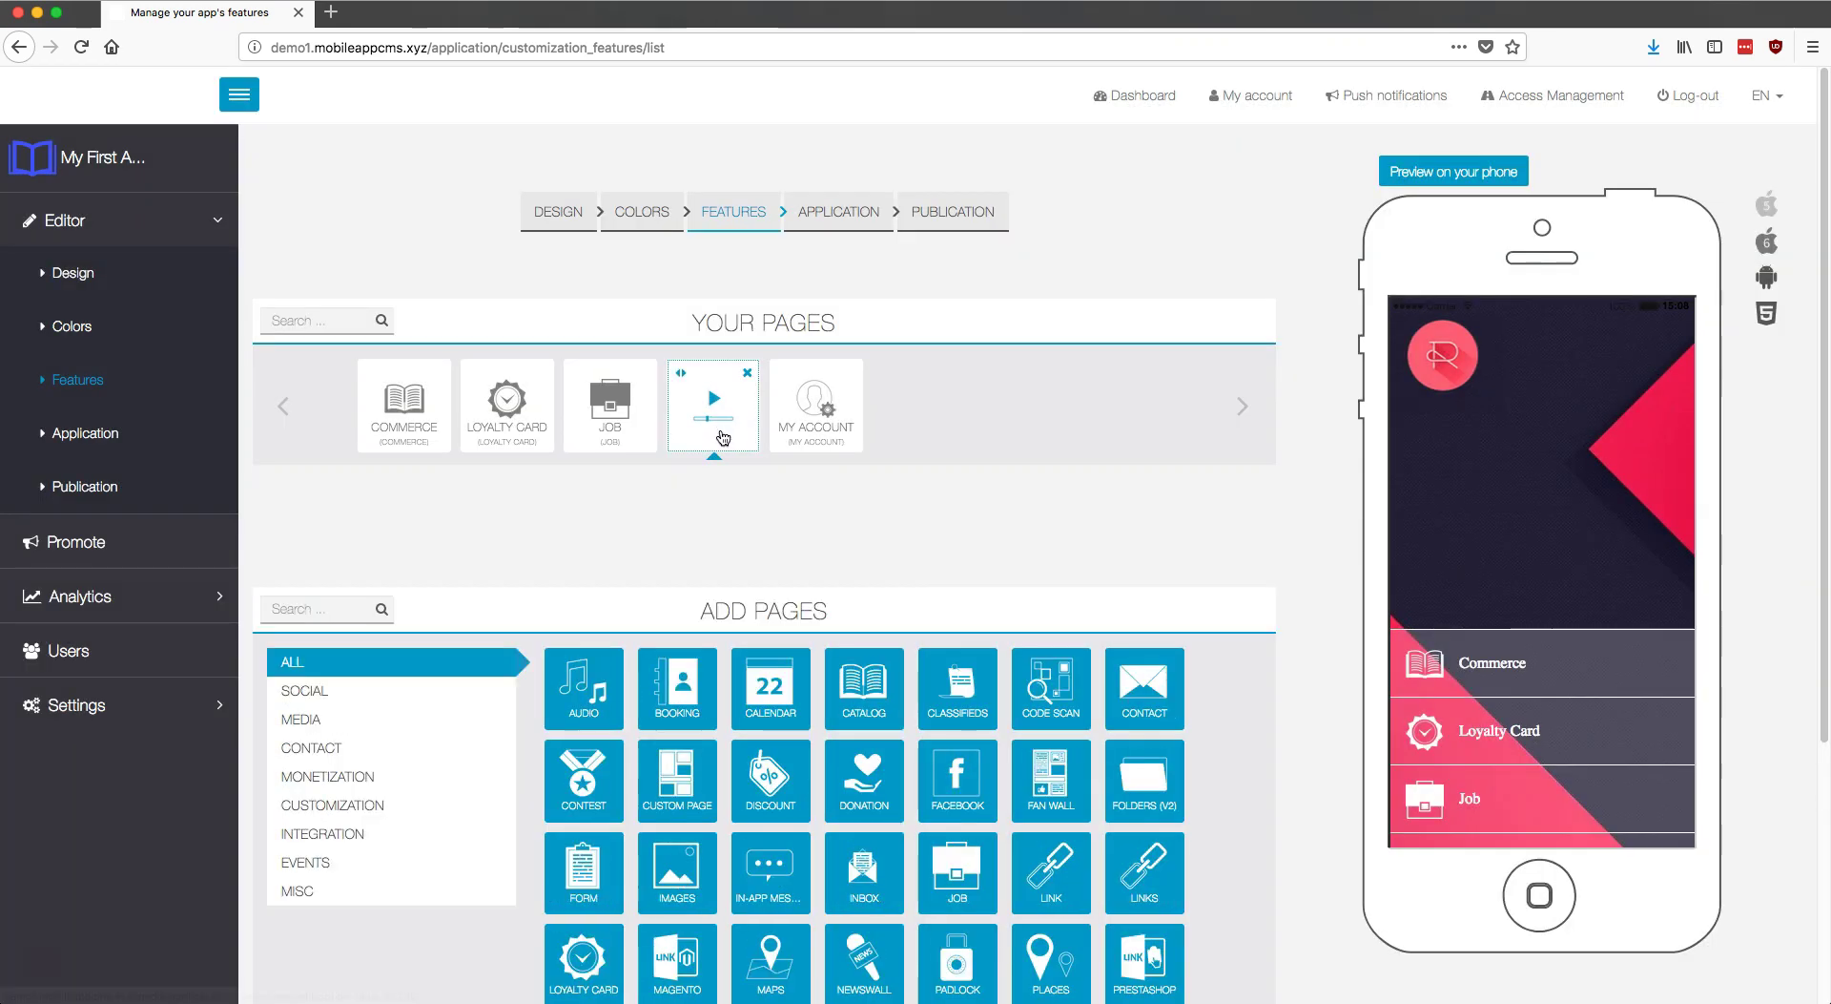
{"action": "left_click", "coordinate": [1229, 634]}
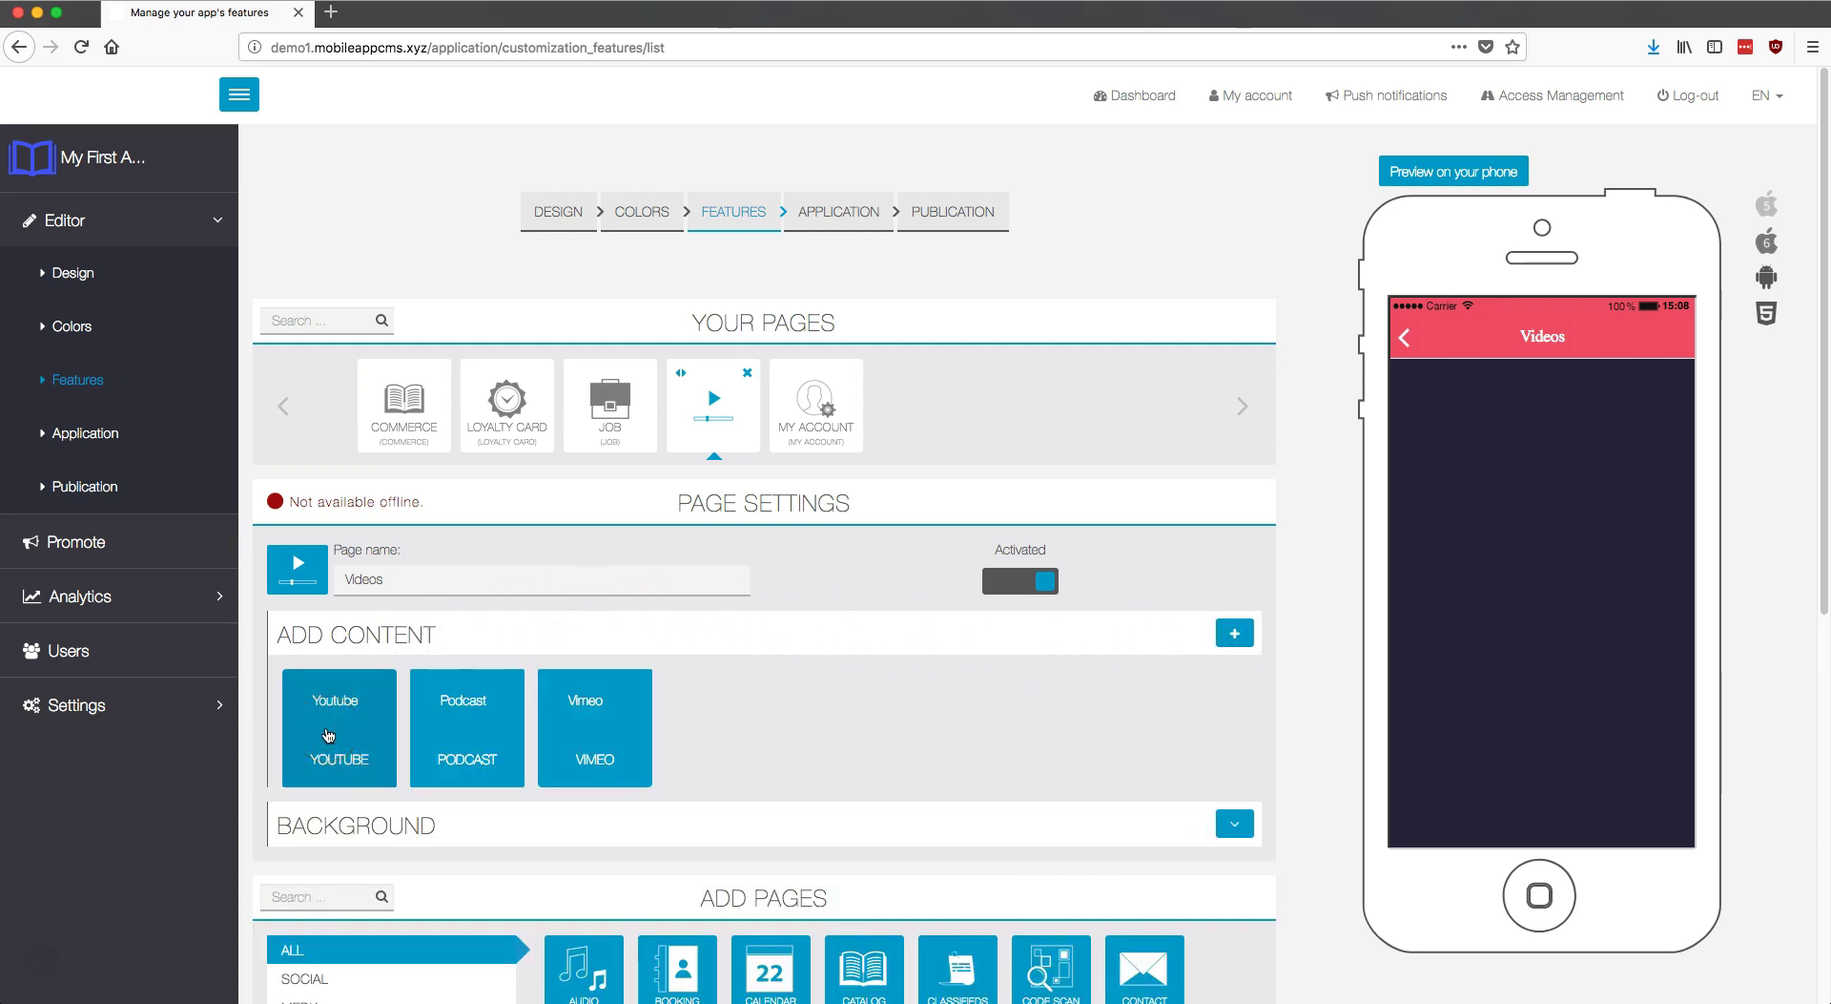
{"action": "left_click", "coordinate": [328, 734]}
{"action": "left_click", "coordinate": [475, 725]}
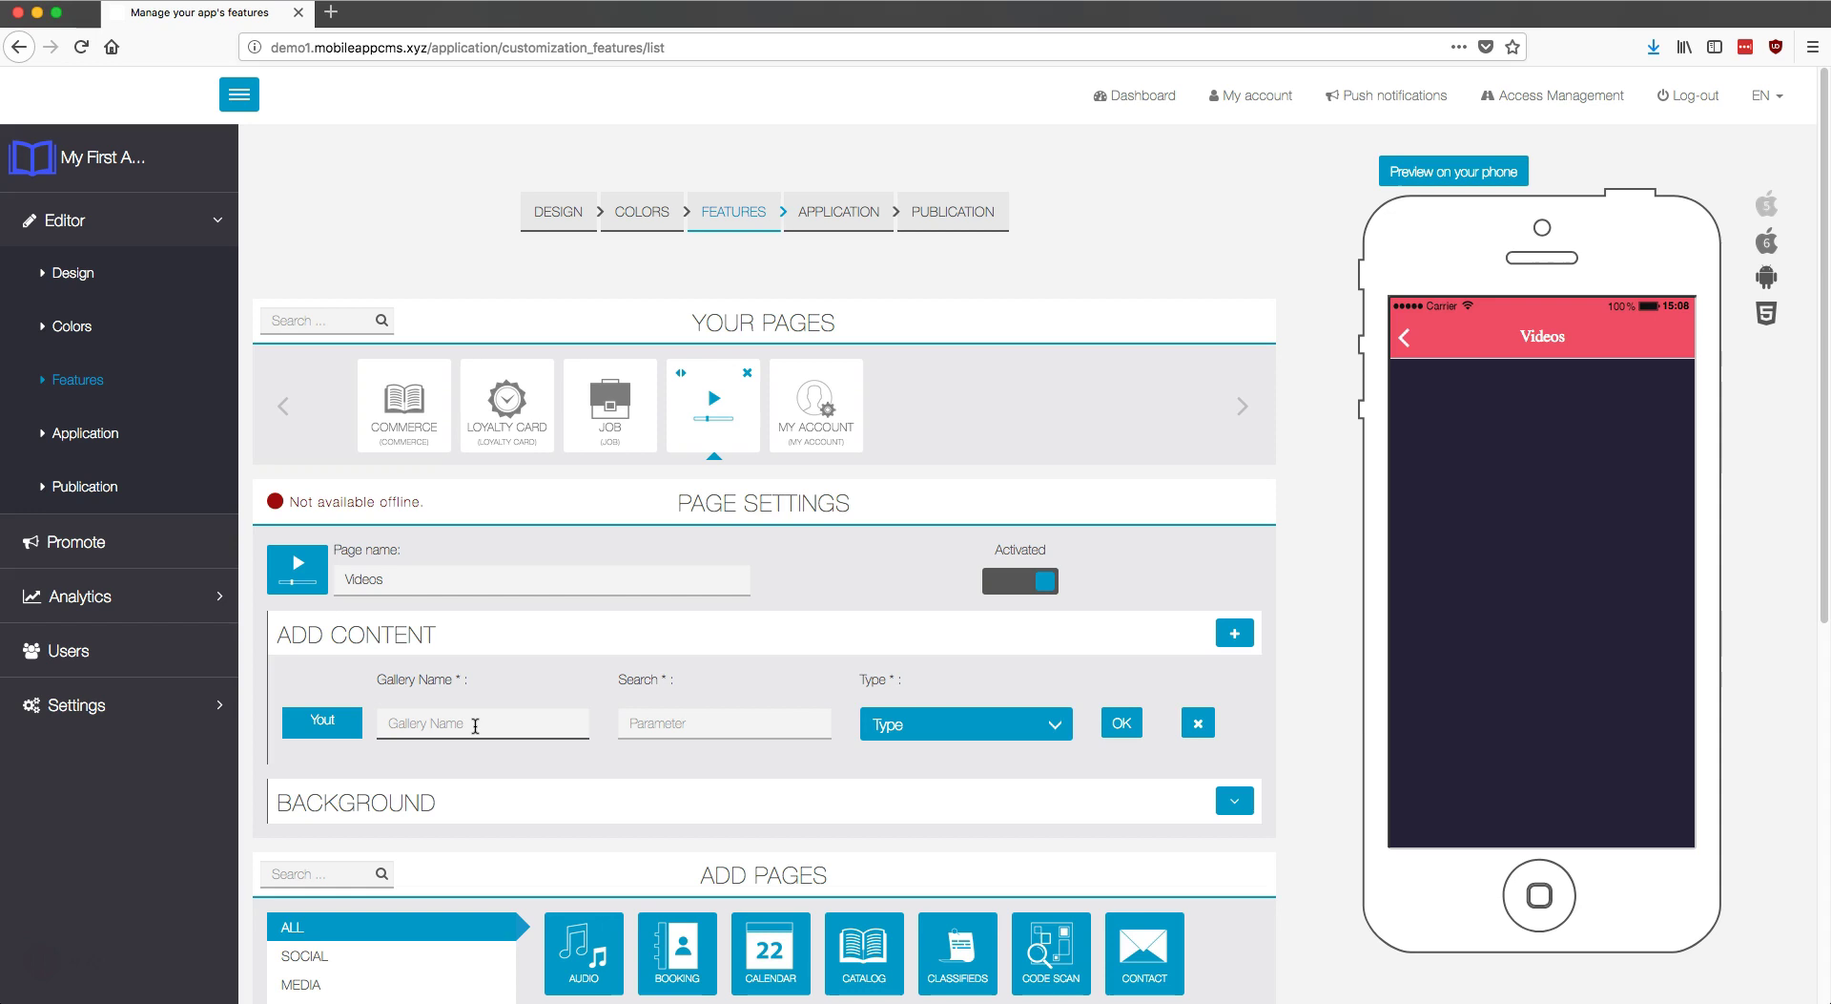
{"action": "type", "text": "MonsieurMV"}
{"action": "key", "text": "Tab"}
Step: Set the MonsieurMV gallery's search parameter to monsieurmv without the URL prefix, choose the Channel type and save the gallery
{"action": "left_click", "coordinate": [785, 722]}
{"action": "type", "text": "https://youtube.com/user/monsieurmv"}
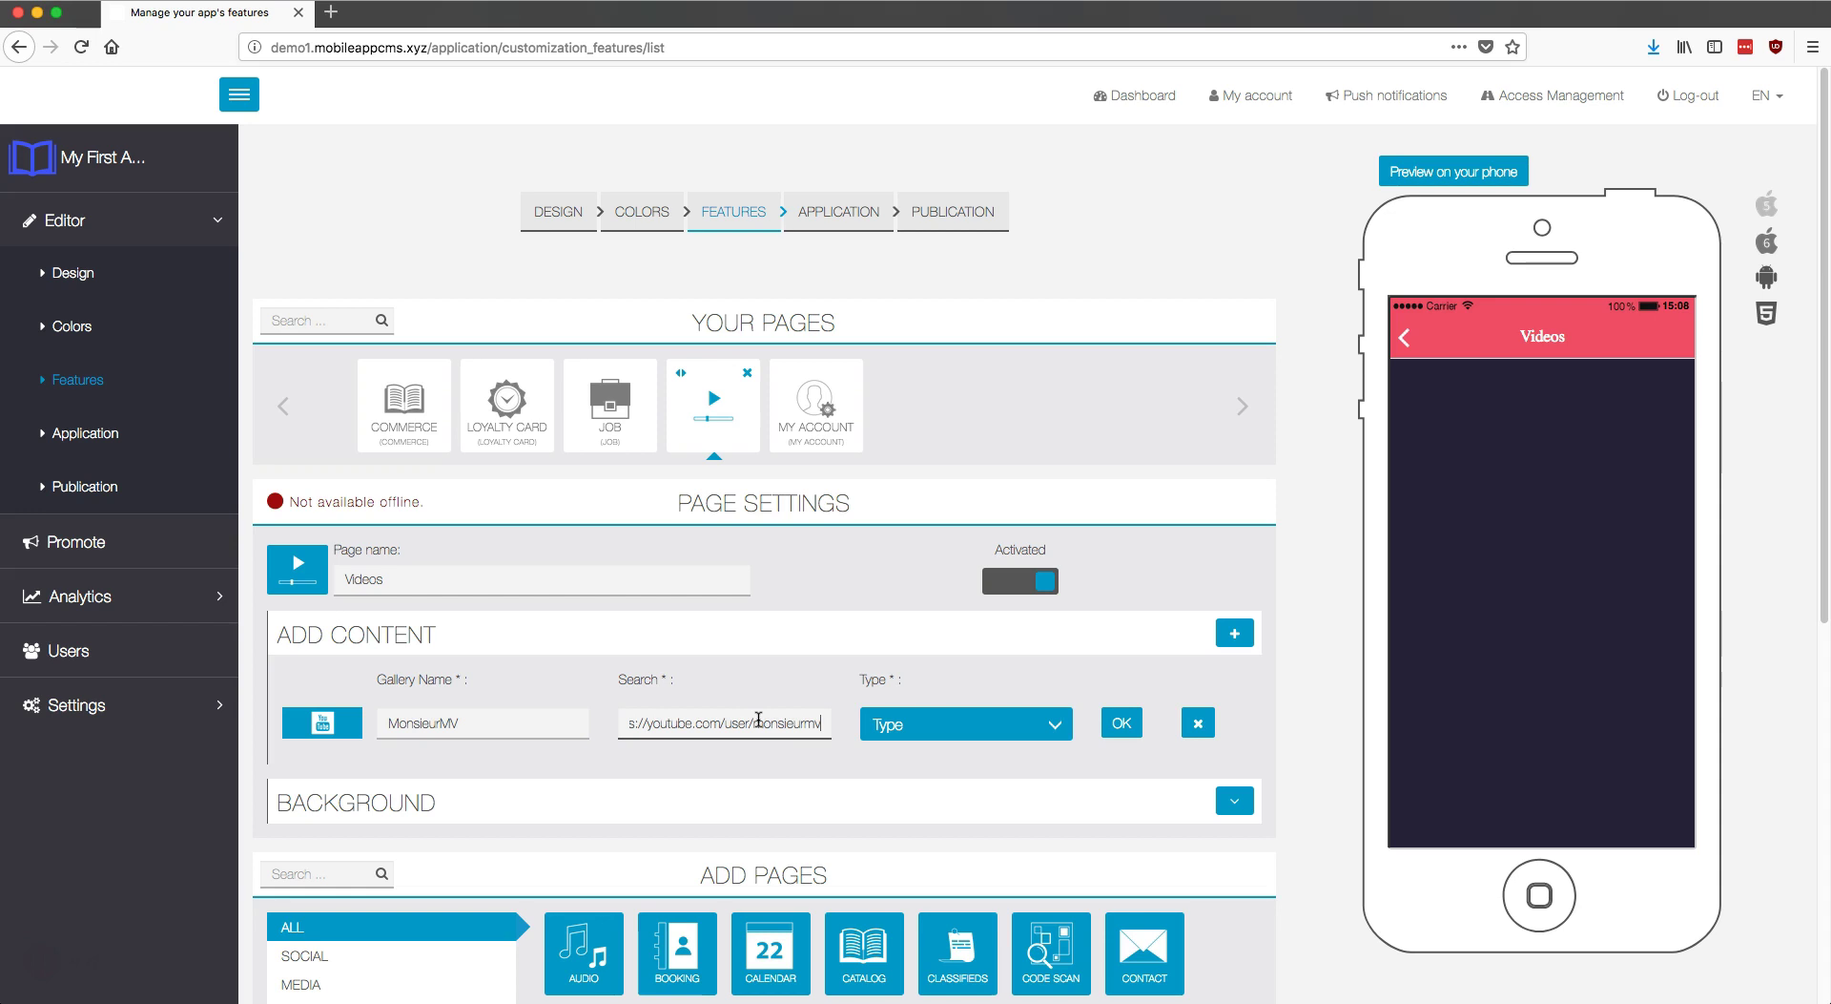
{"action": "left_click_drag", "start_coordinate": [753, 722], "coordinate": [579, 729]}
{"action": "key", "text": "BackSpace"}
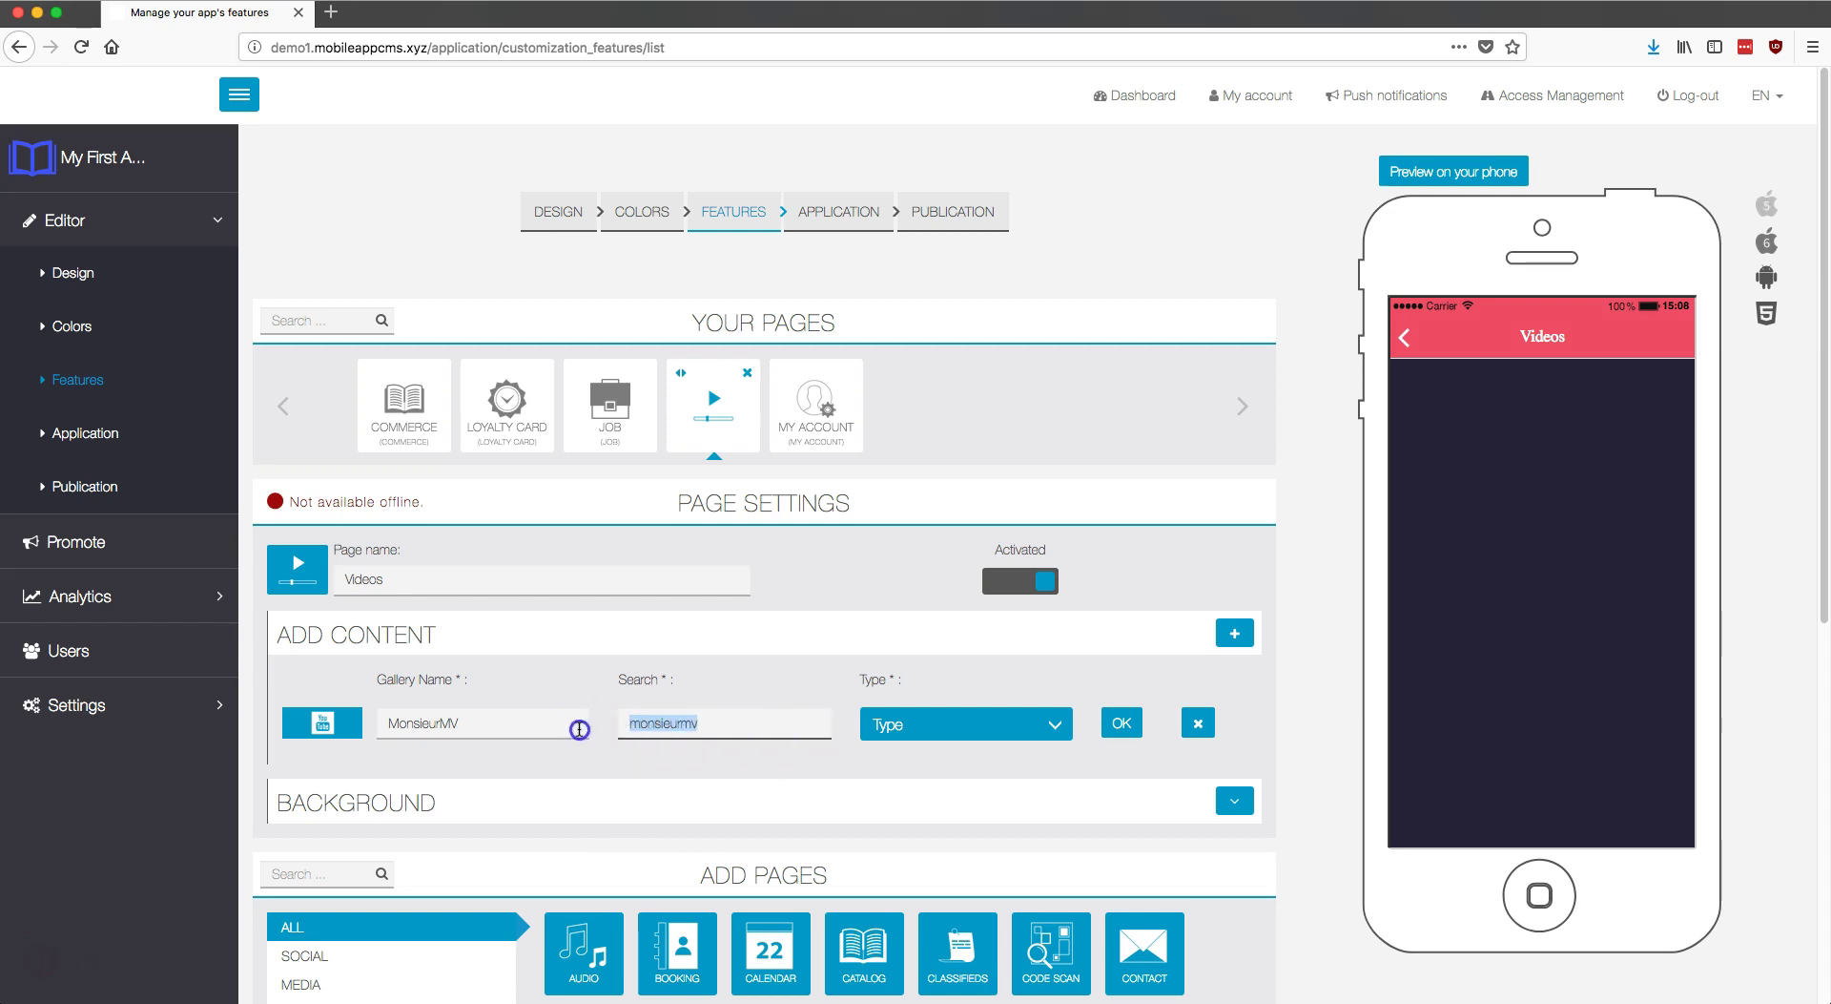
{"action": "left_click", "coordinate": [948, 726]}
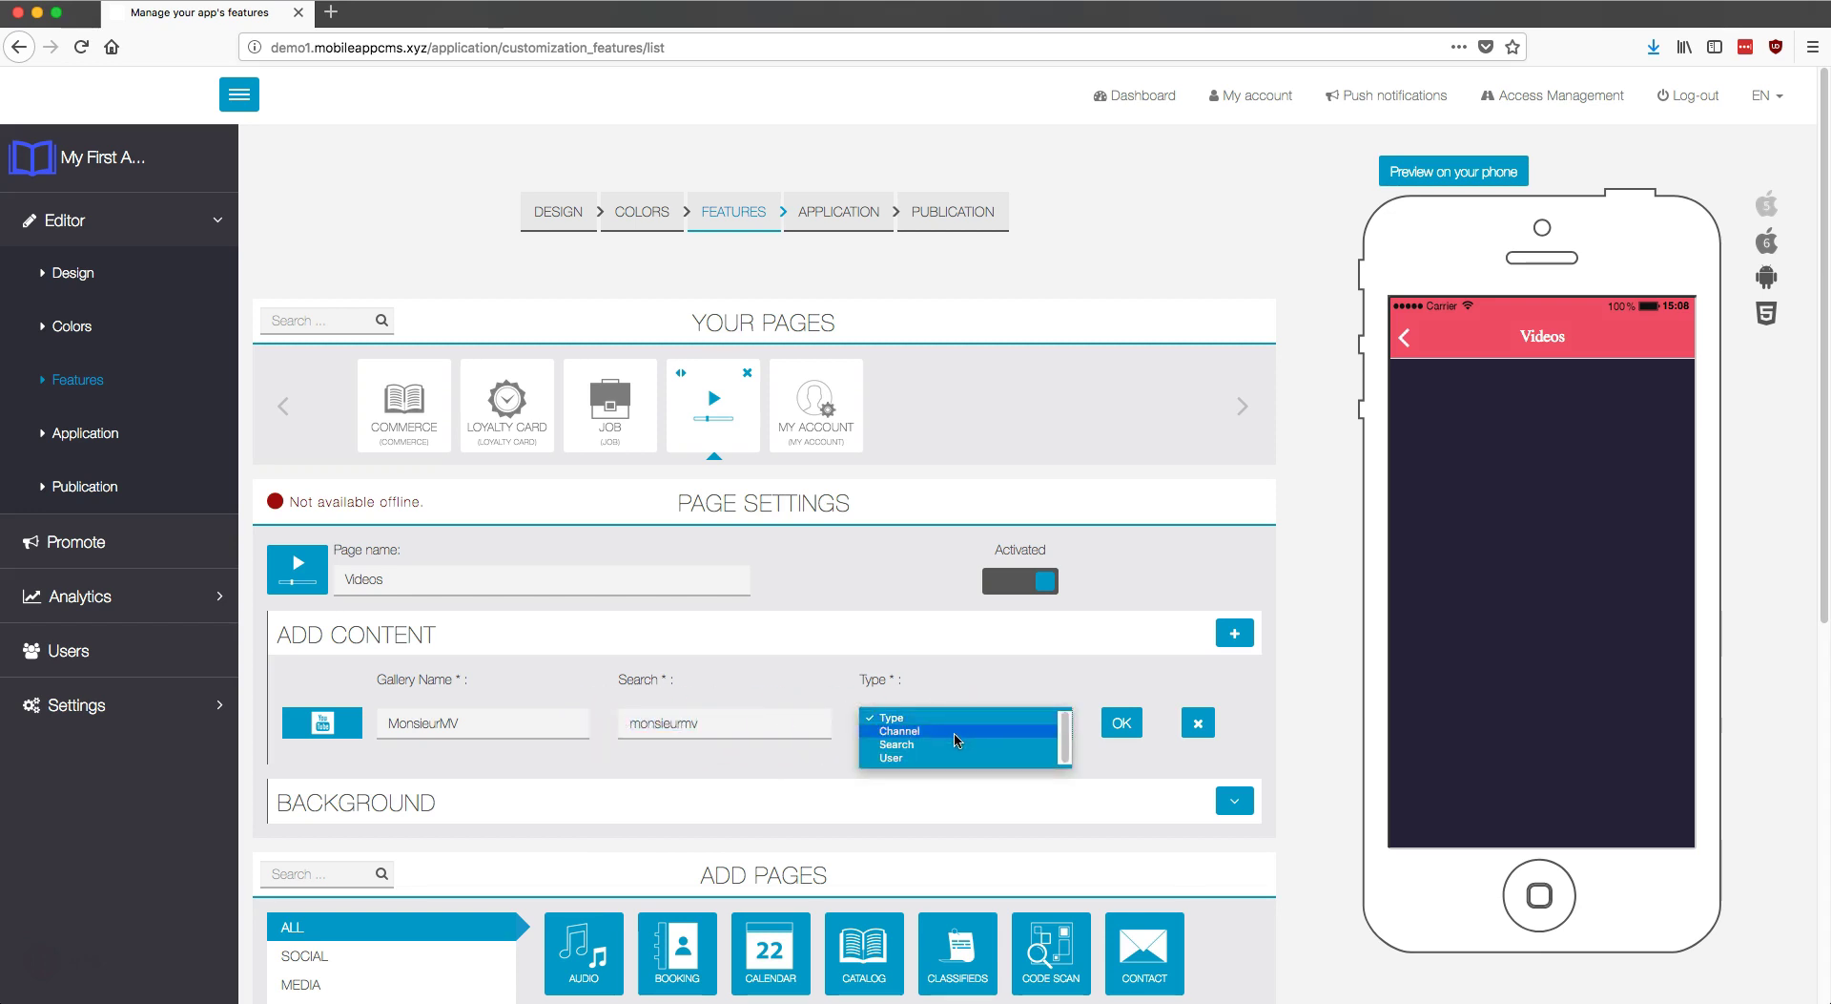
{"action": "left_click", "coordinate": [955, 735]}
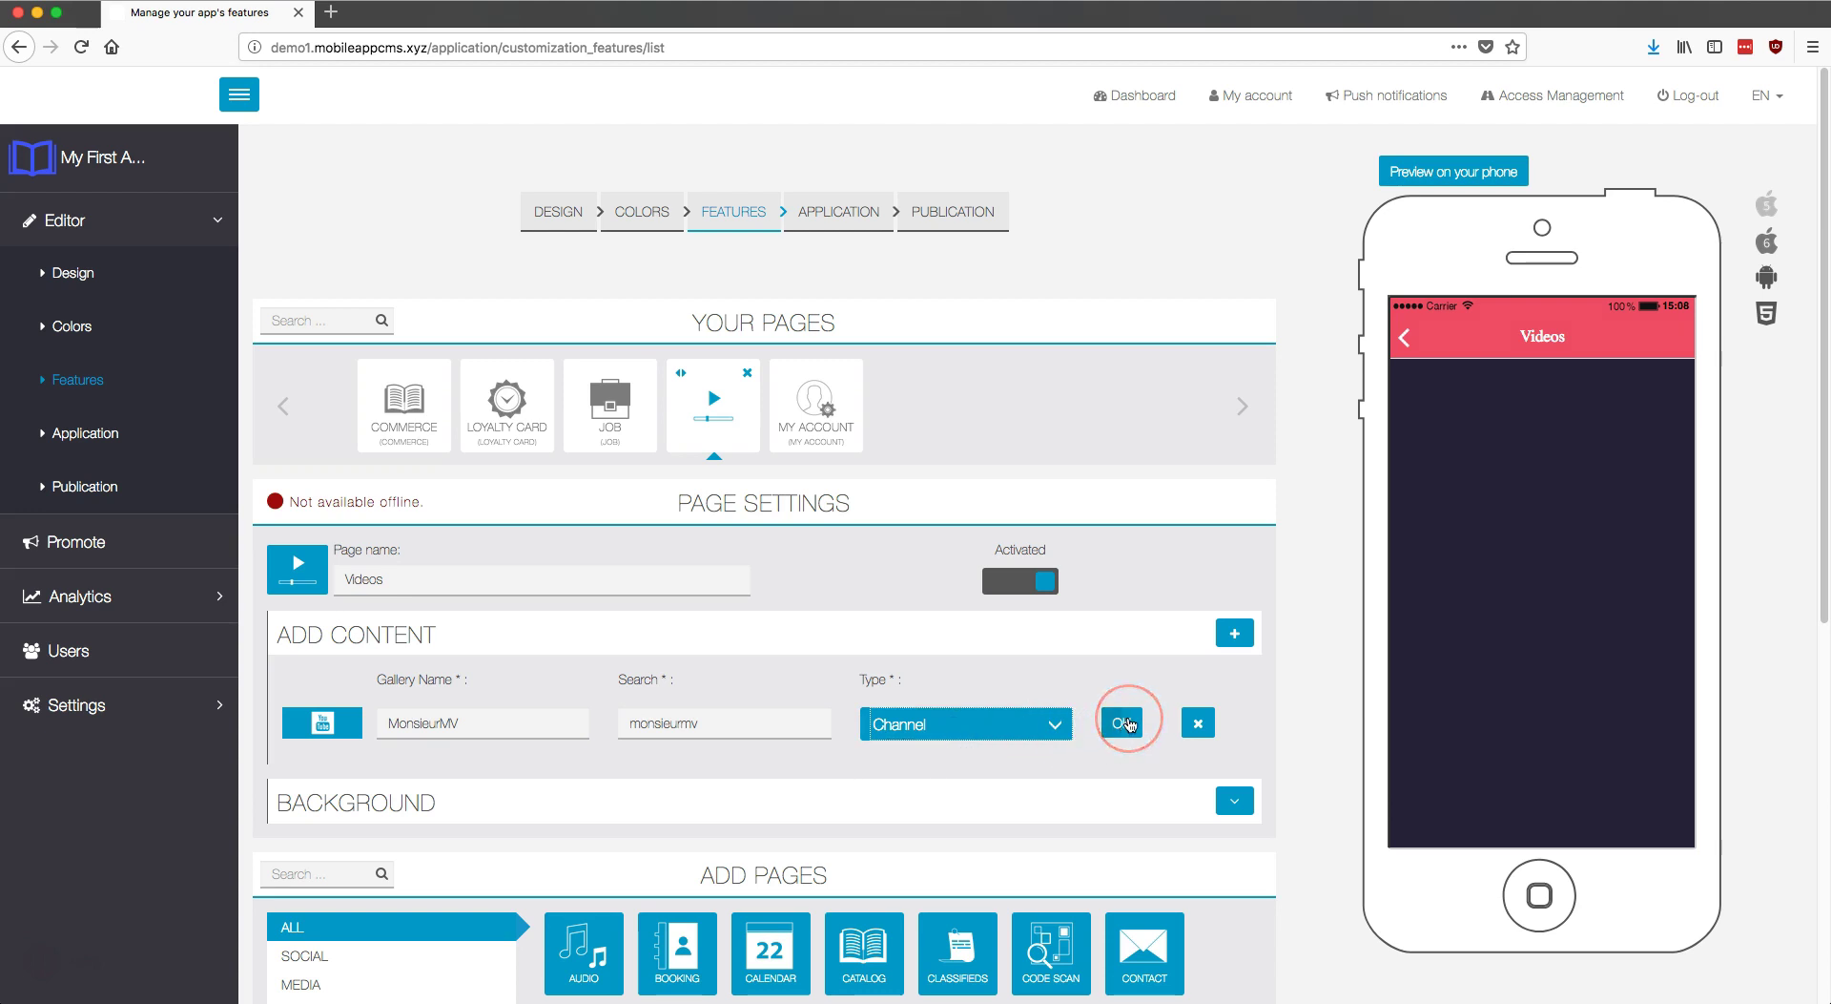
{"action": "left_click", "coordinate": [1126, 723]}
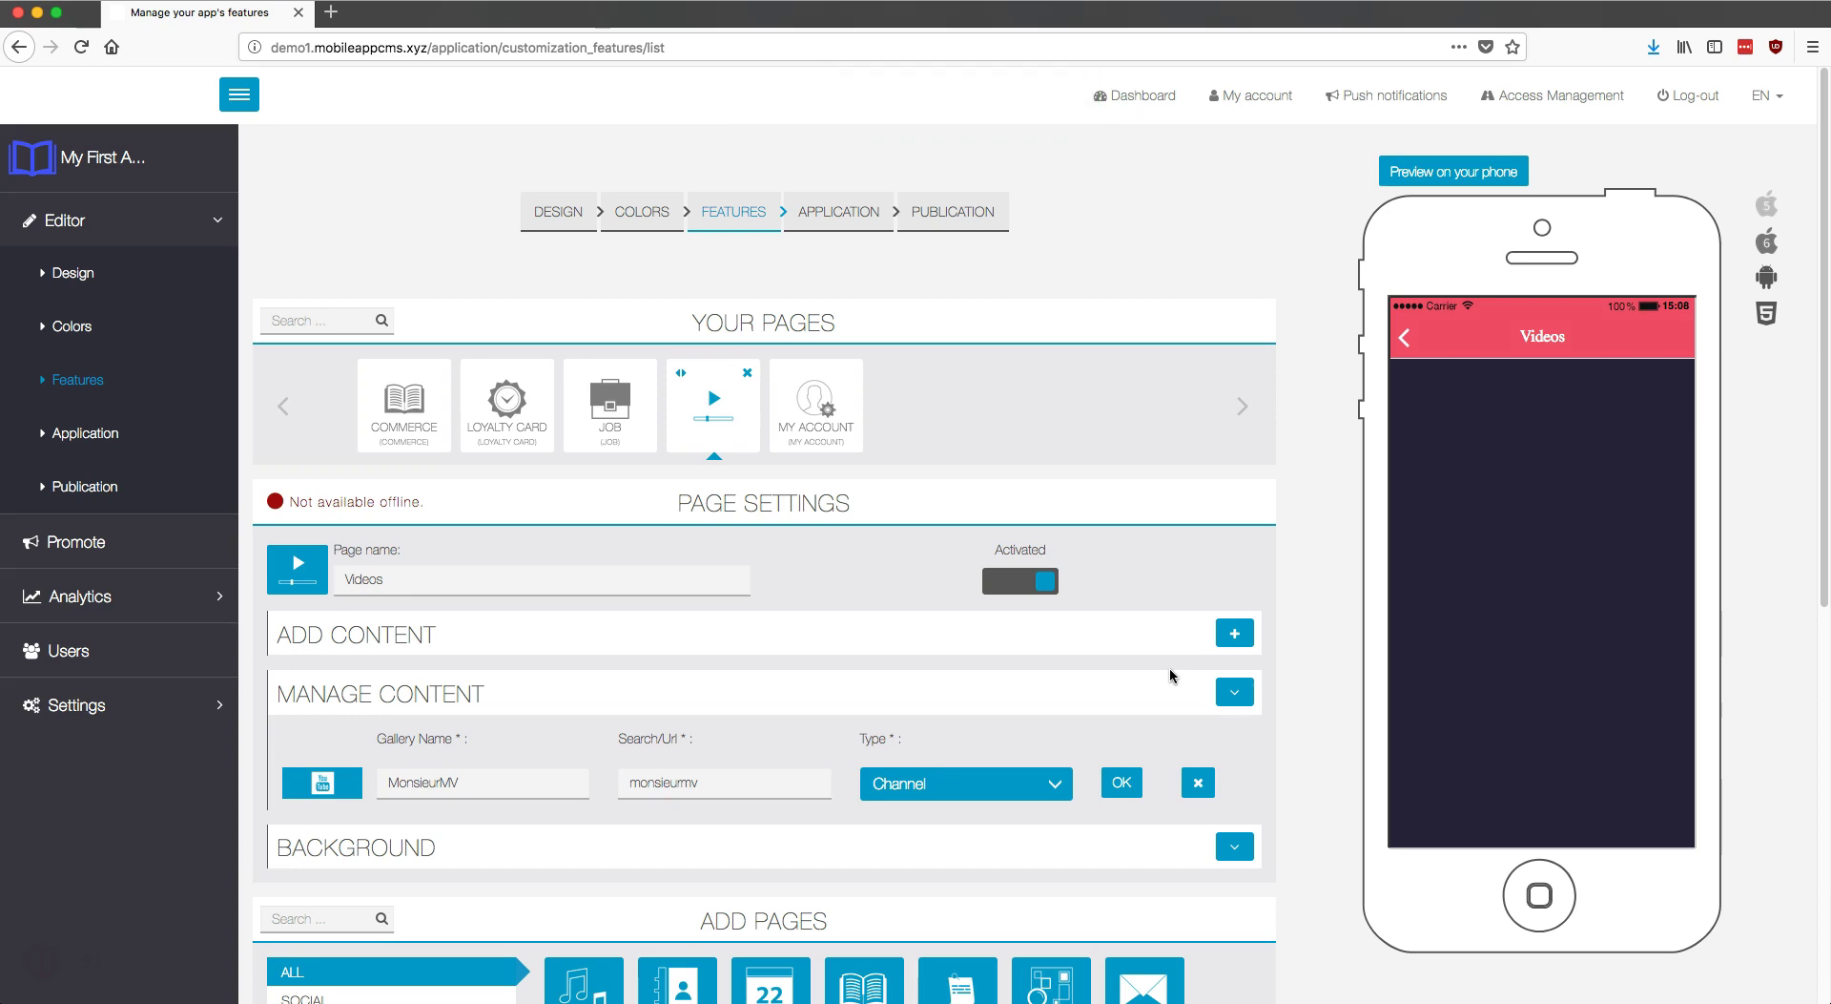
Step: Begin a second YouTube gallery on the Videos page, named Search Zelda
{"action": "left_click", "coordinate": [1235, 635]}
{"action": "left_click", "coordinate": [1234, 635]}
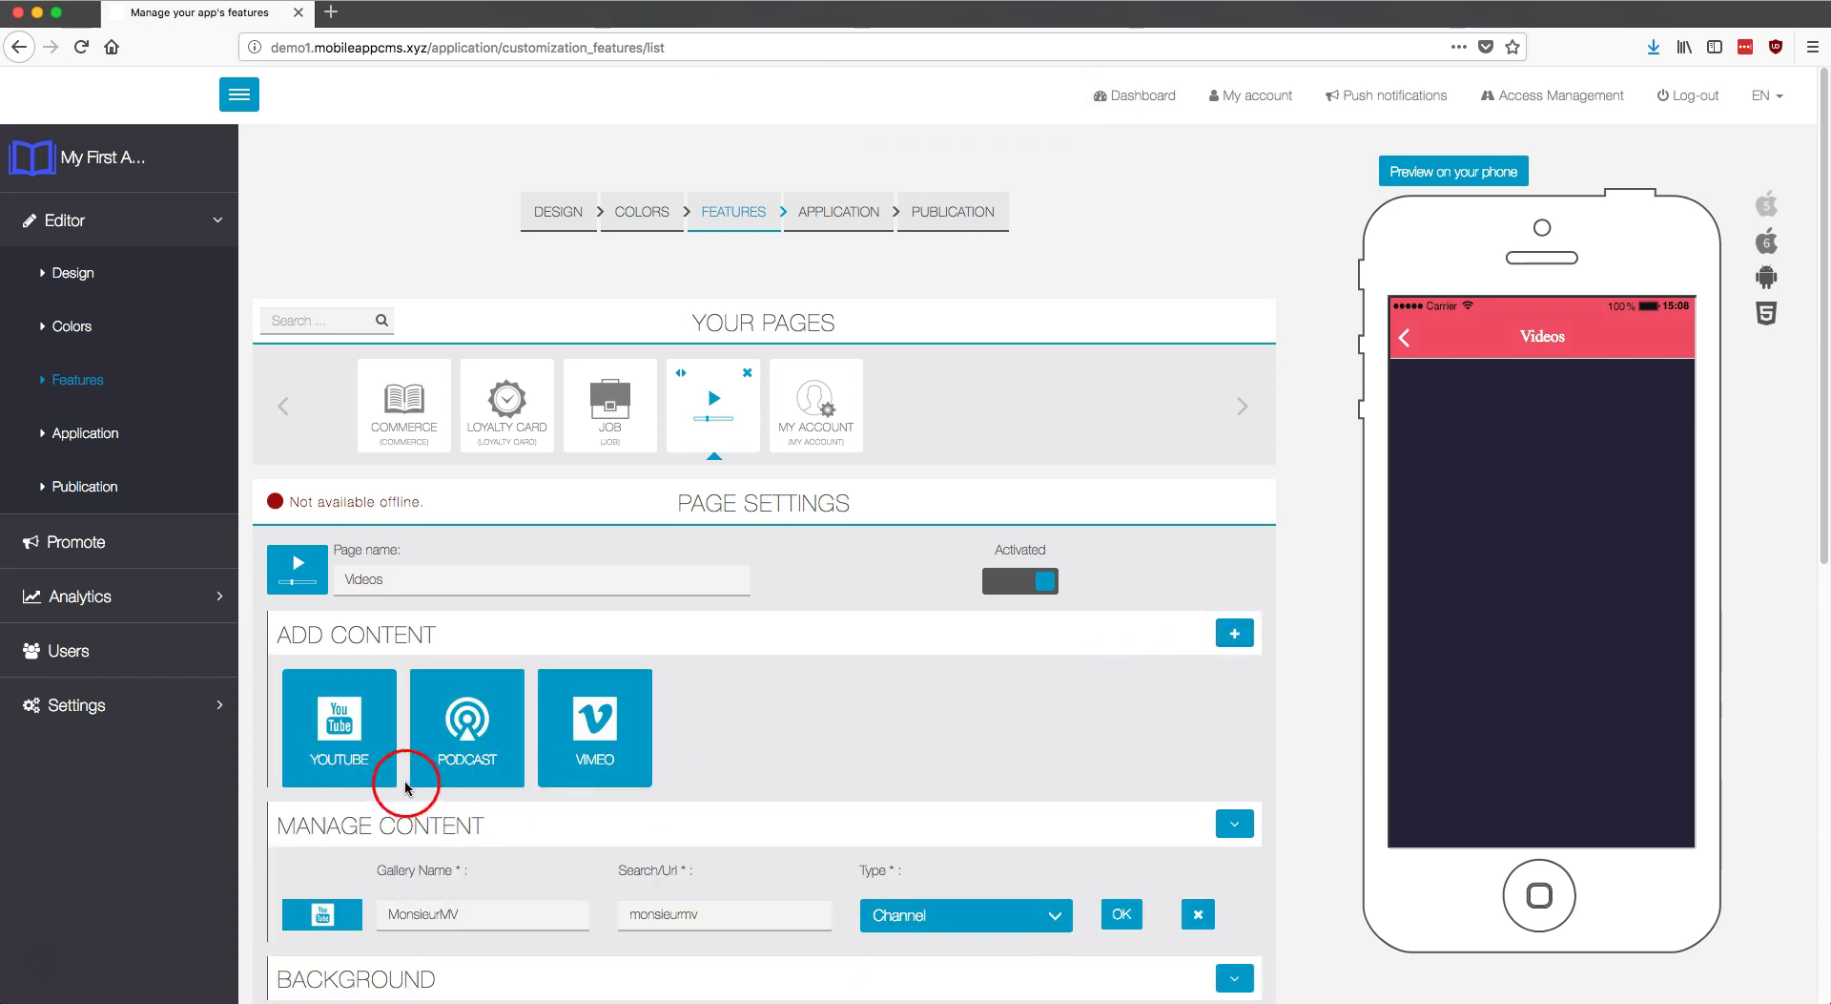
{"action": "left_click", "coordinate": [370, 754]}
{"action": "left_click", "coordinate": [450, 722]}
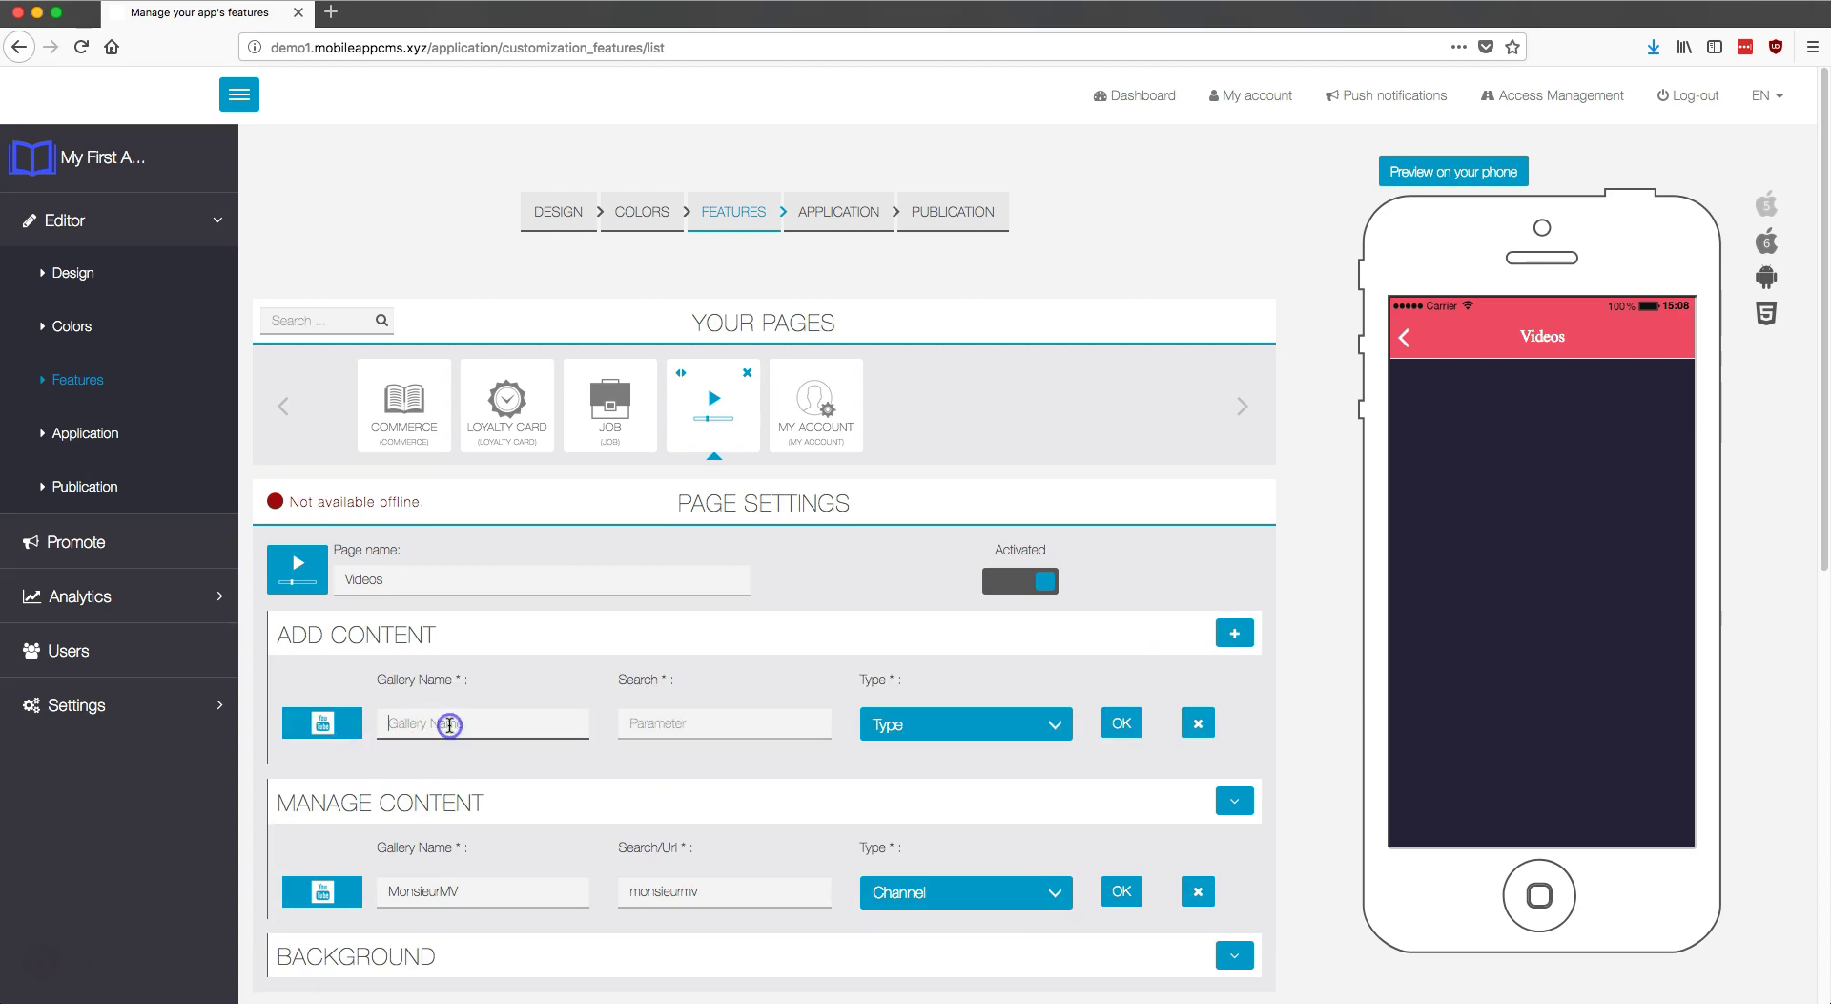
{"action": "type", "text": "Search Zelda"}
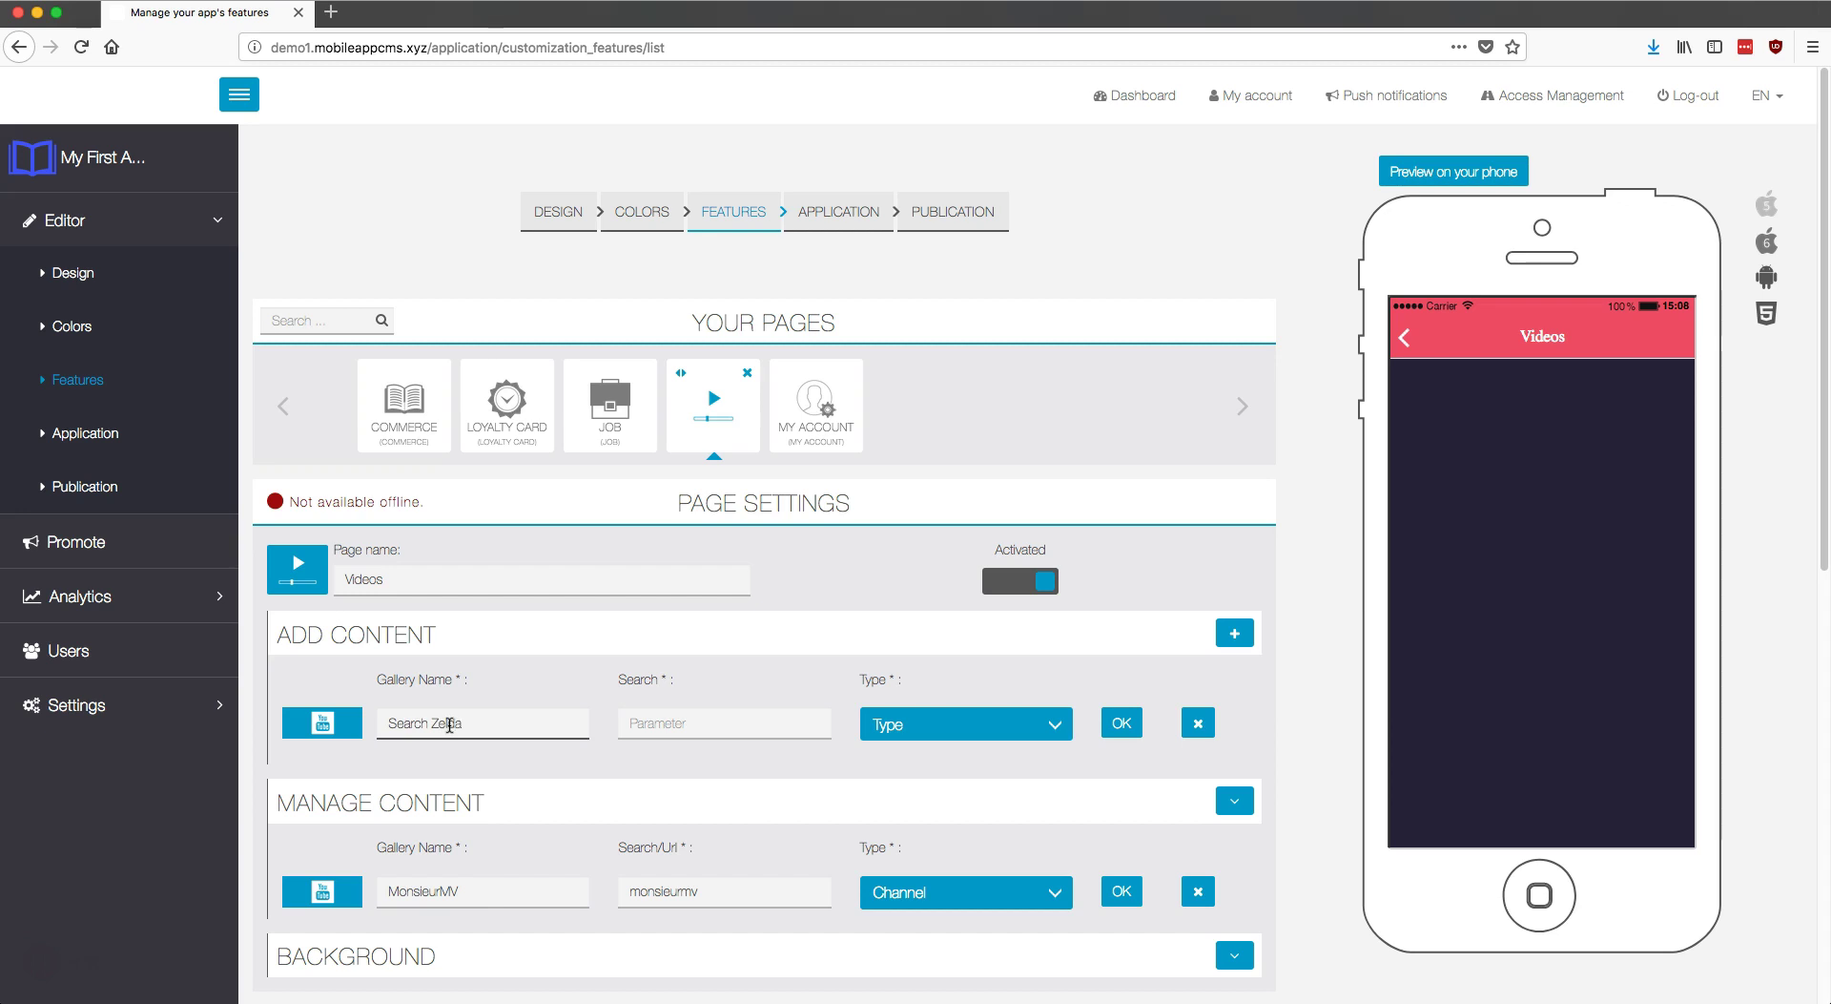
Step: Set the new gallery's search parameter to Zelda with the Search type, and save it
{"action": "left_click", "coordinate": [677, 726]}
{"action": "type", "text": "Ze"}
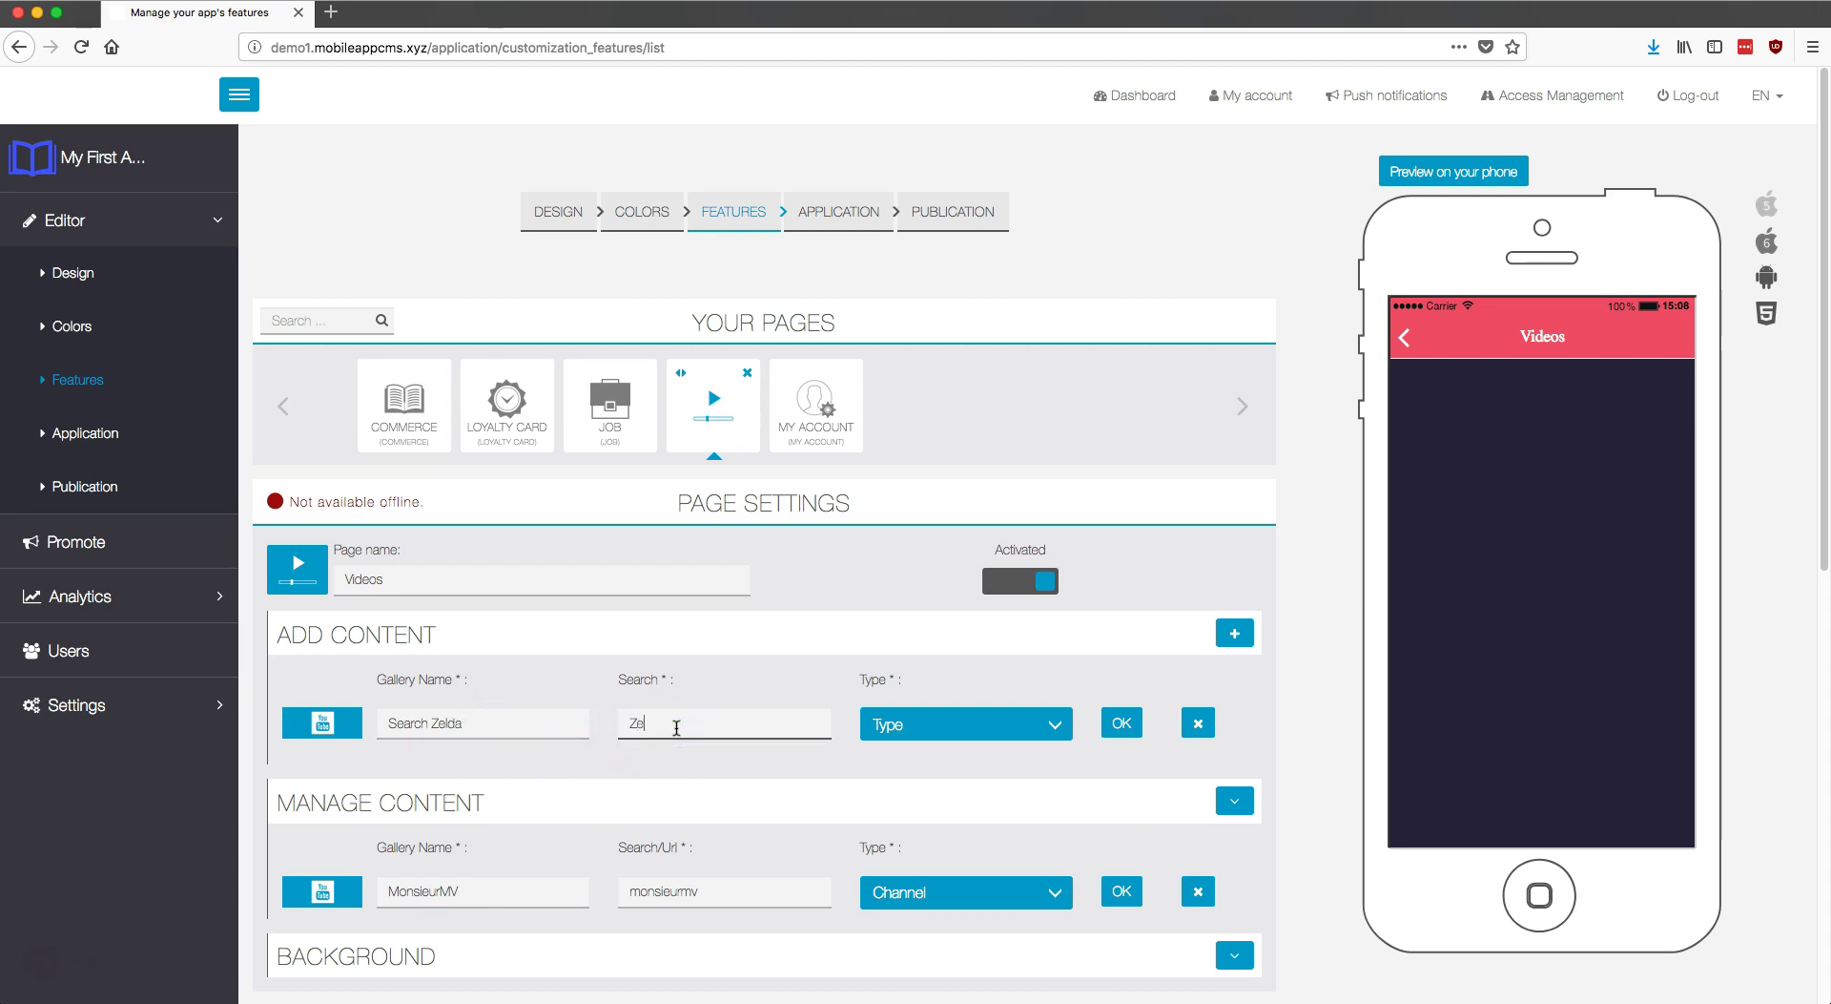
{"action": "left_click", "coordinate": [949, 723]}
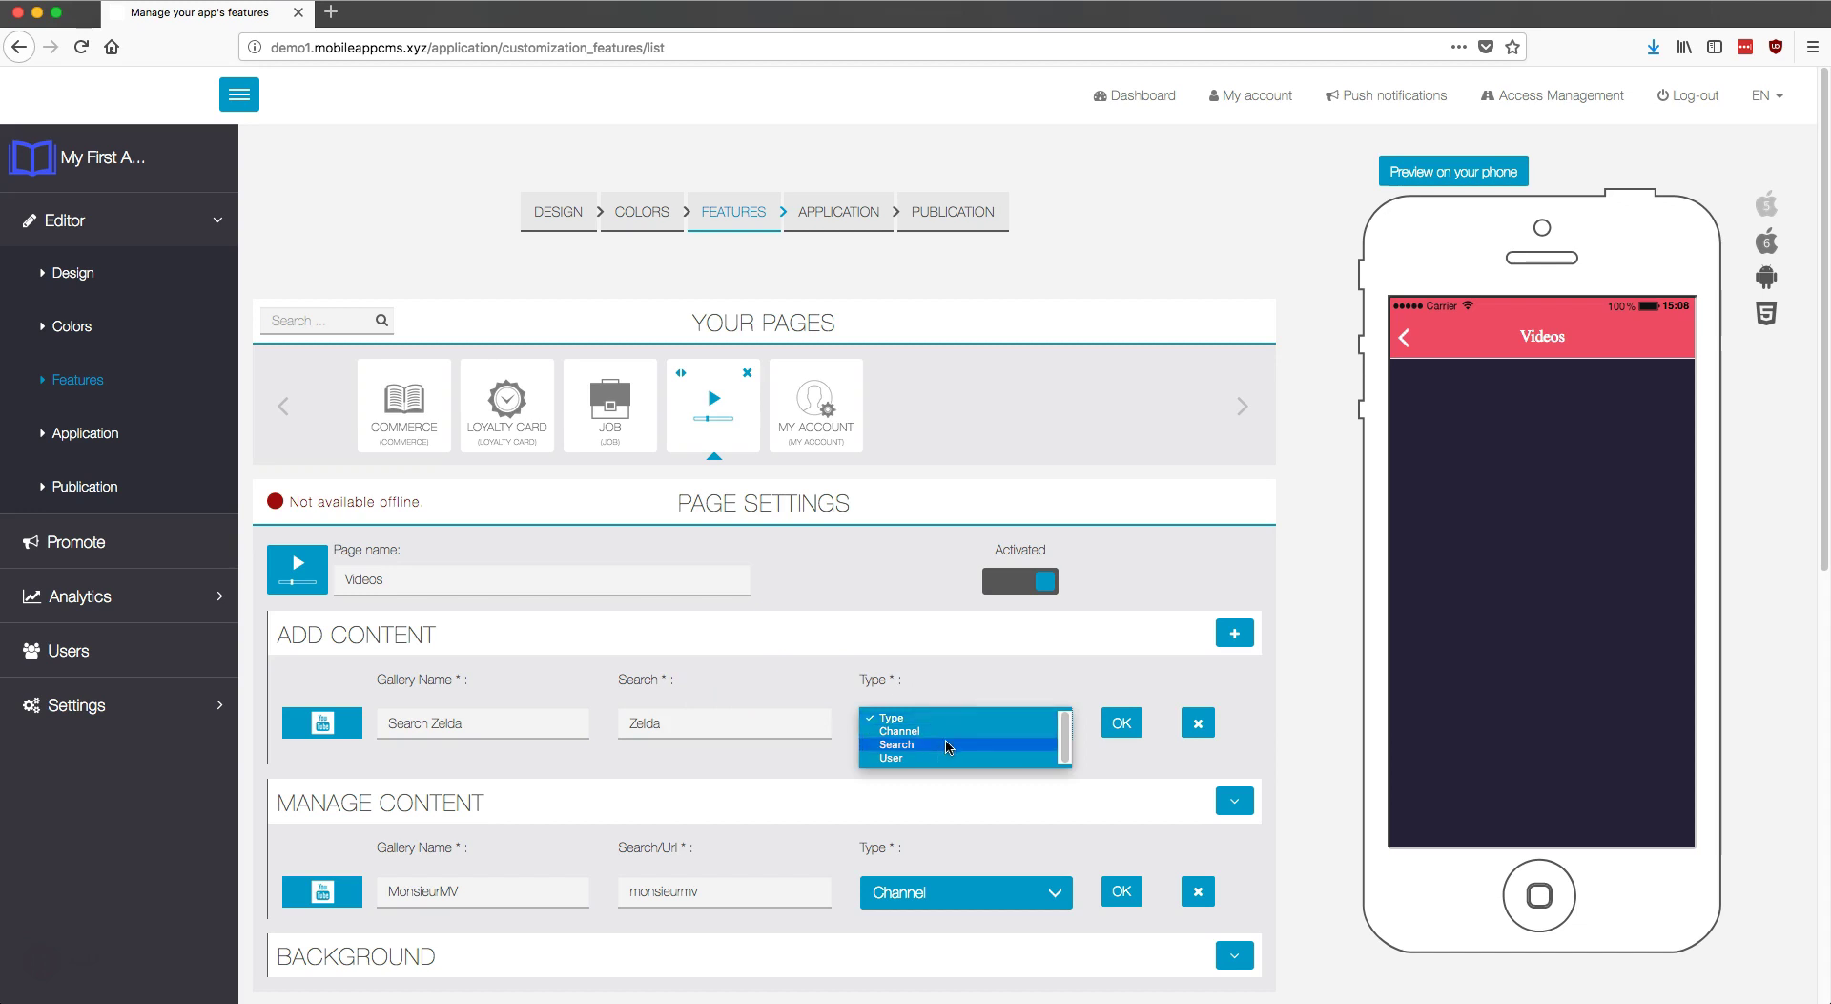
{"action": "left_click", "coordinate": [949, 744]}
{"action": "left_click", "coordinate": [1120, 725]}
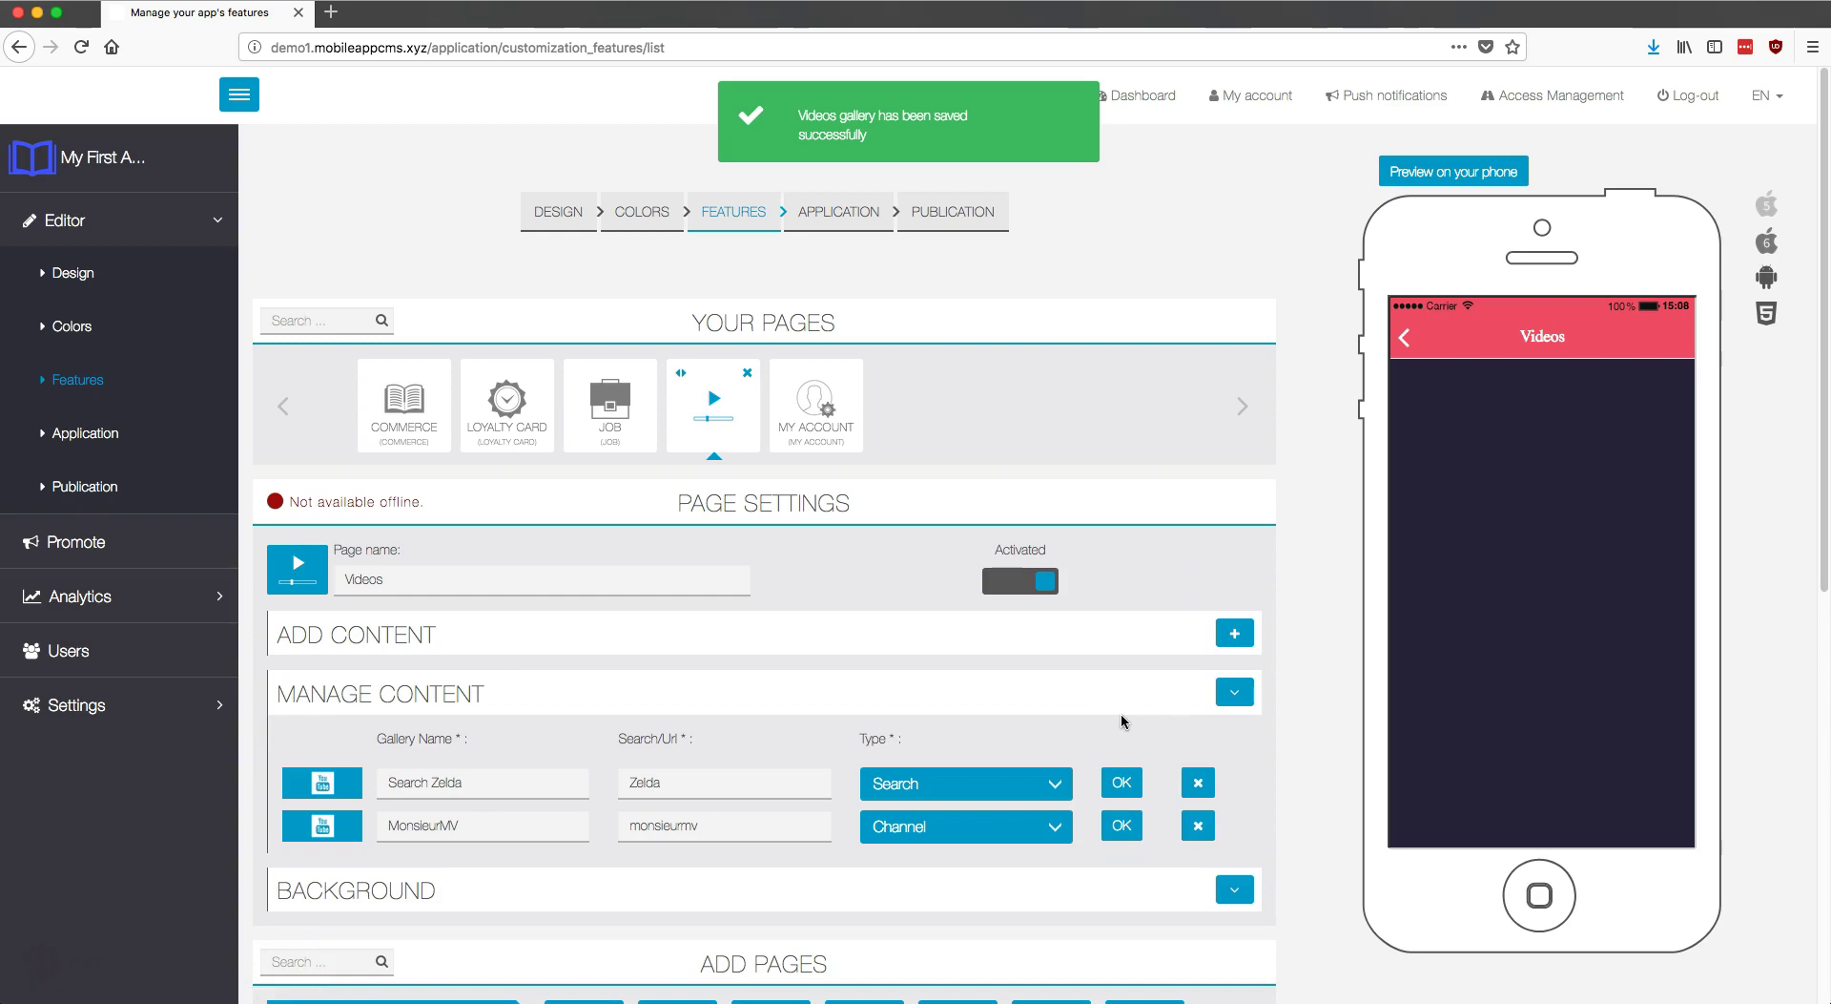
Step: Reopen the Videos page and view the Search Zelda gallery in the phone preview
{"action": "left_click", "coordinate": [1116, 655]}
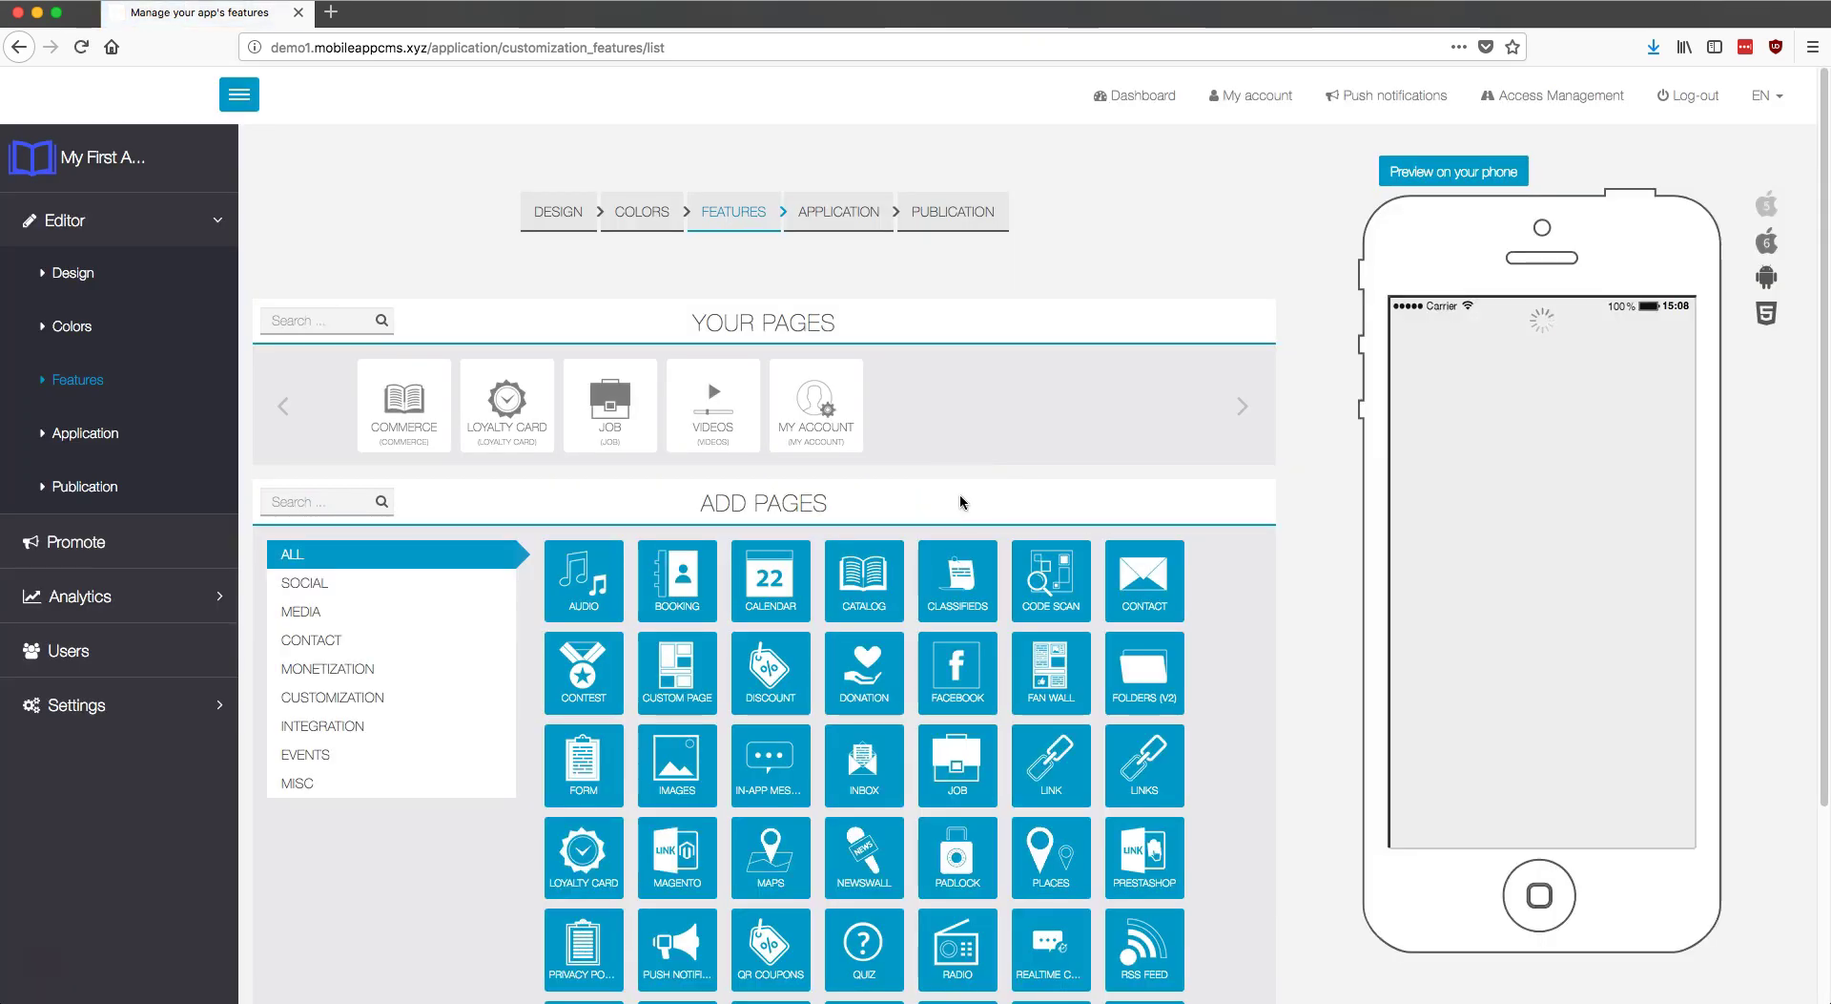
{"action": "left_click", "coordinate": [712, 417]}
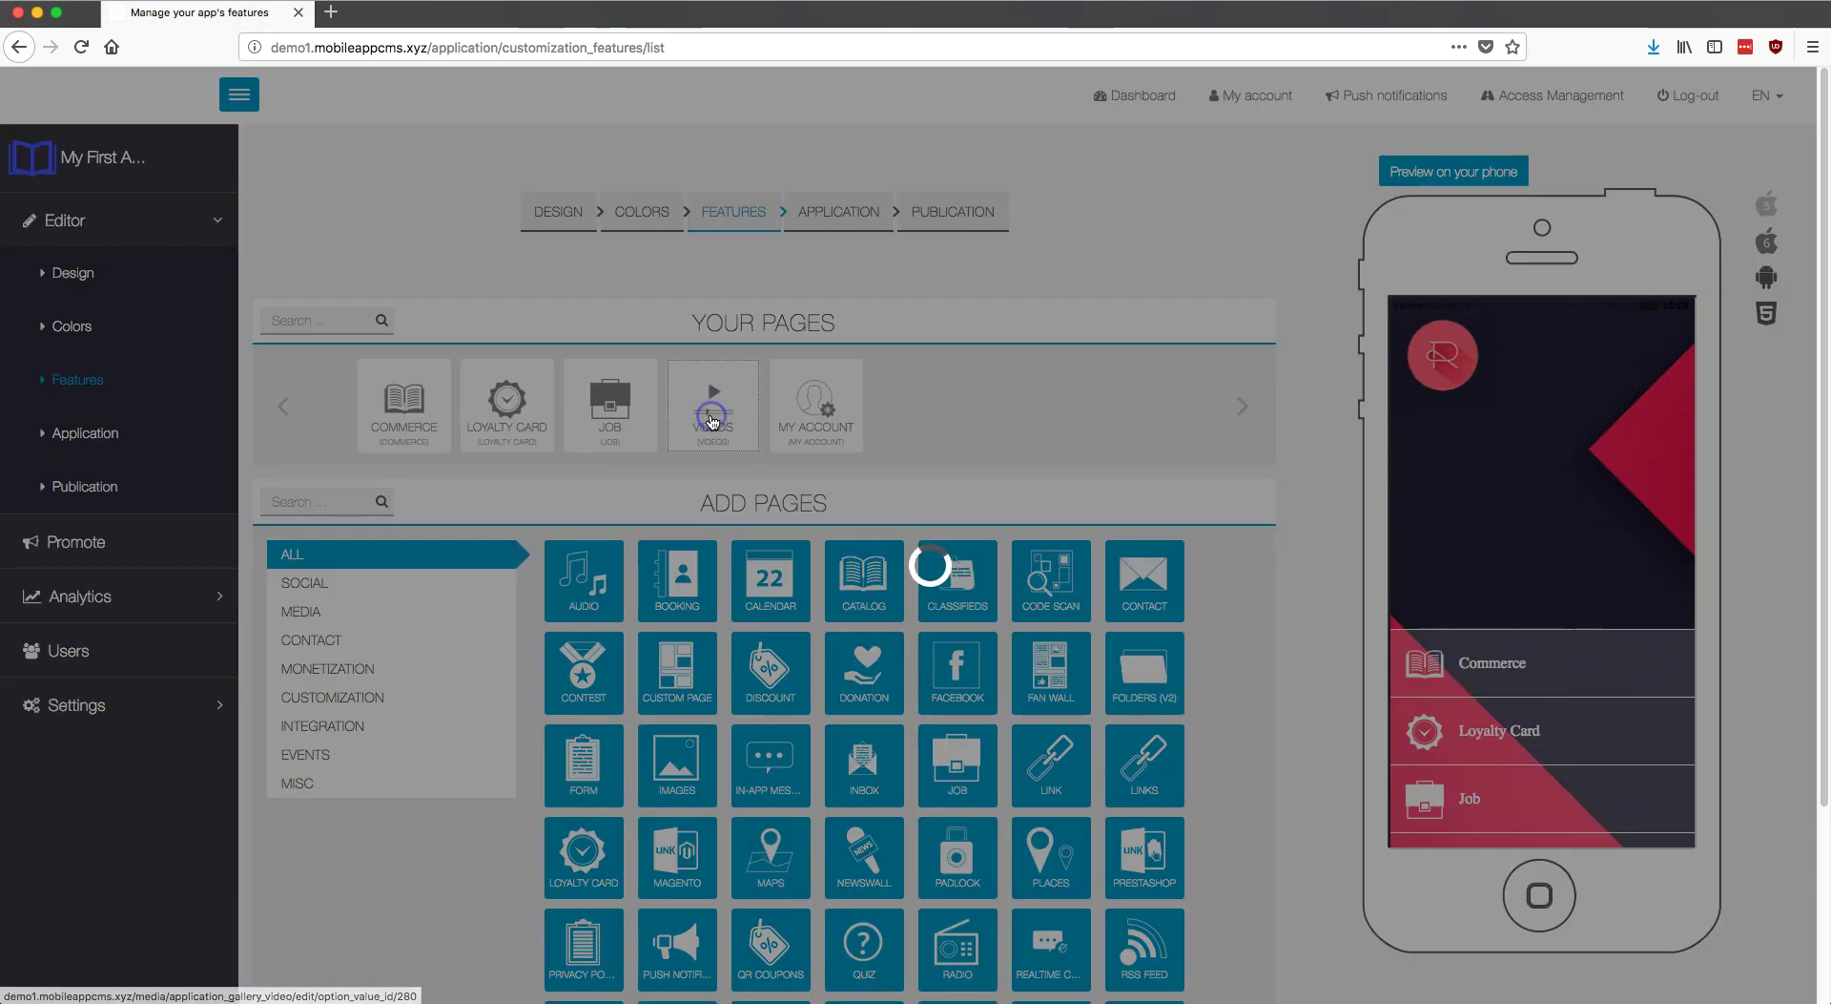
{"action": "left_click", "coordinate": [1036, 465]}
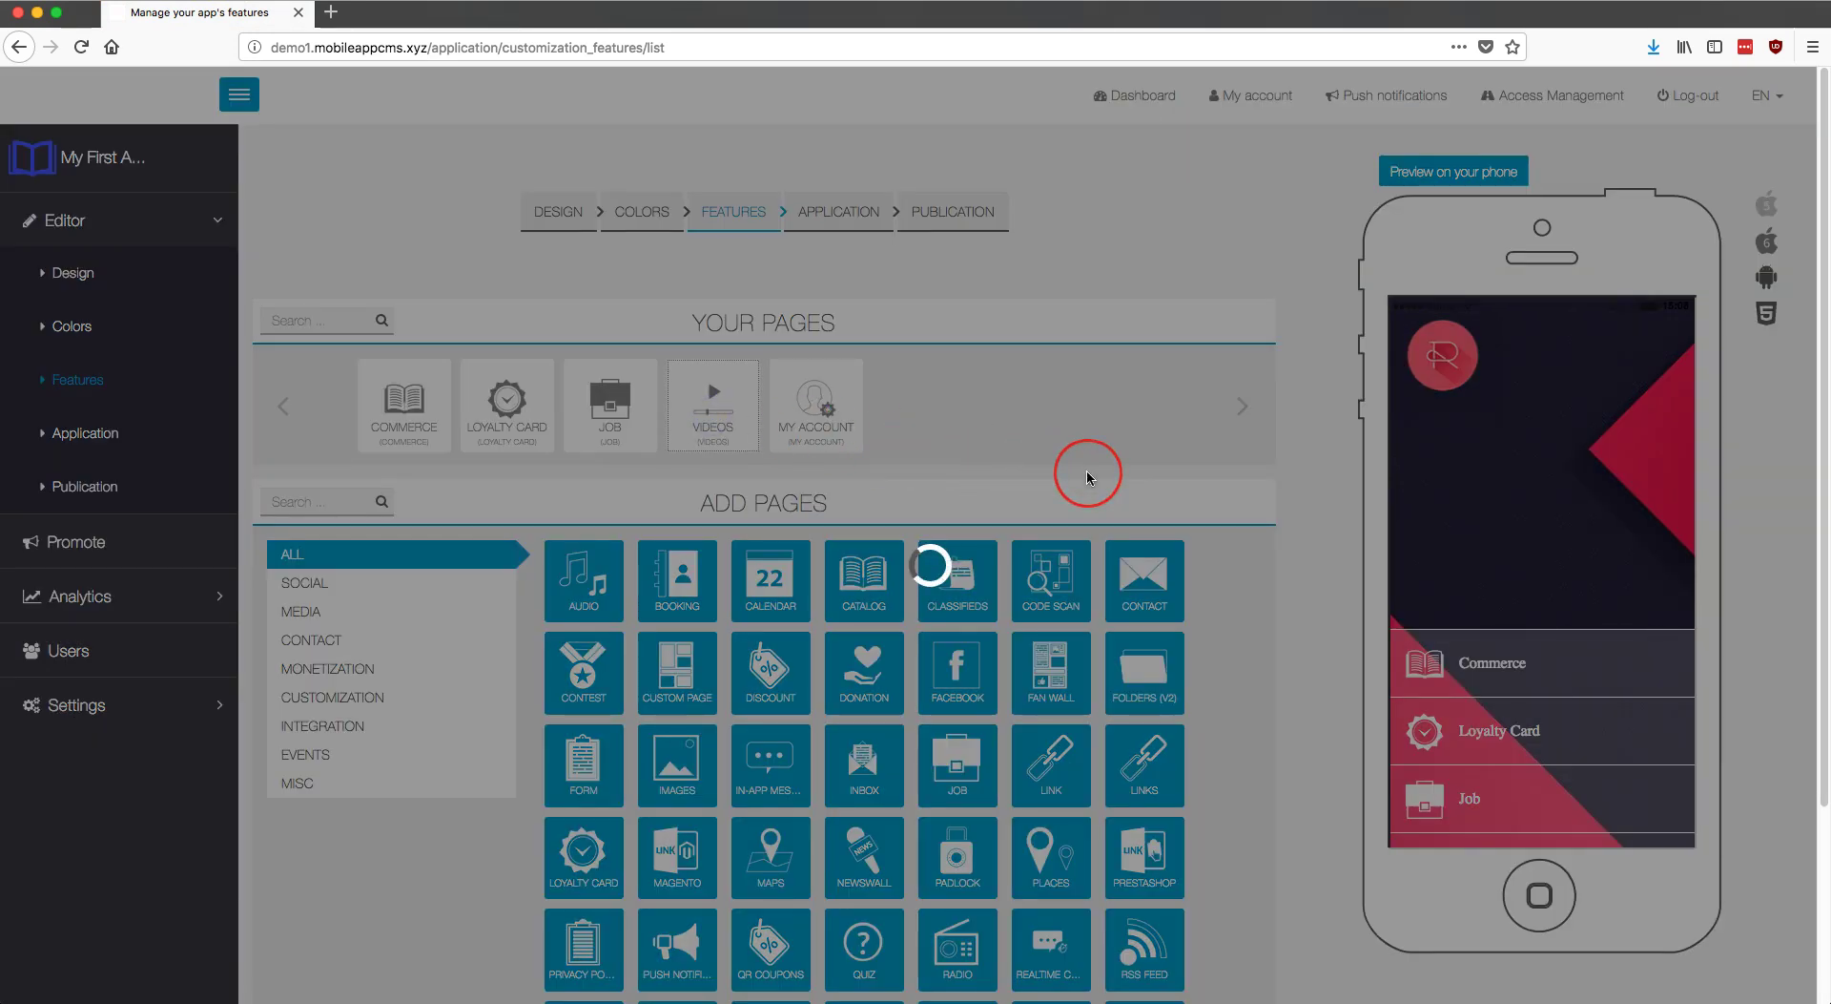
{"action": "left_click", "coordinate": [1255, 456]}
{"action": "left_click", "coordinate": [1631, 346]}
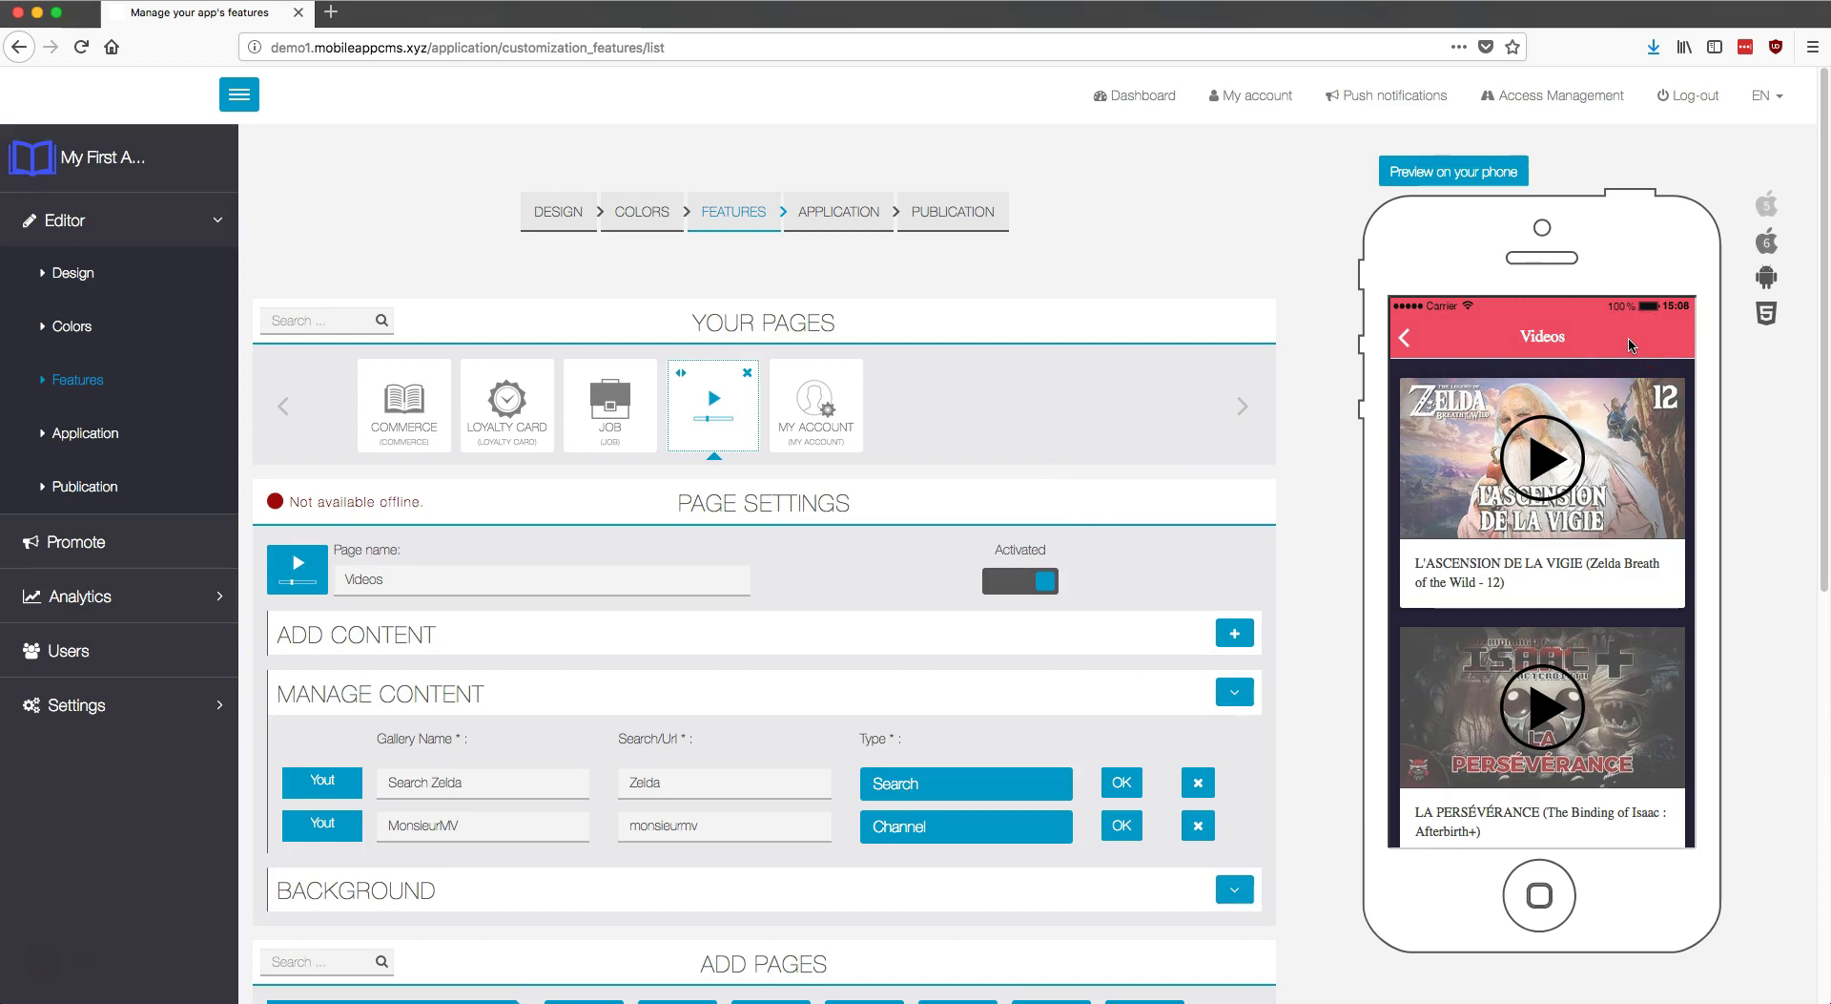
{"action": "left_click", "coordinate": [1680, 333]}
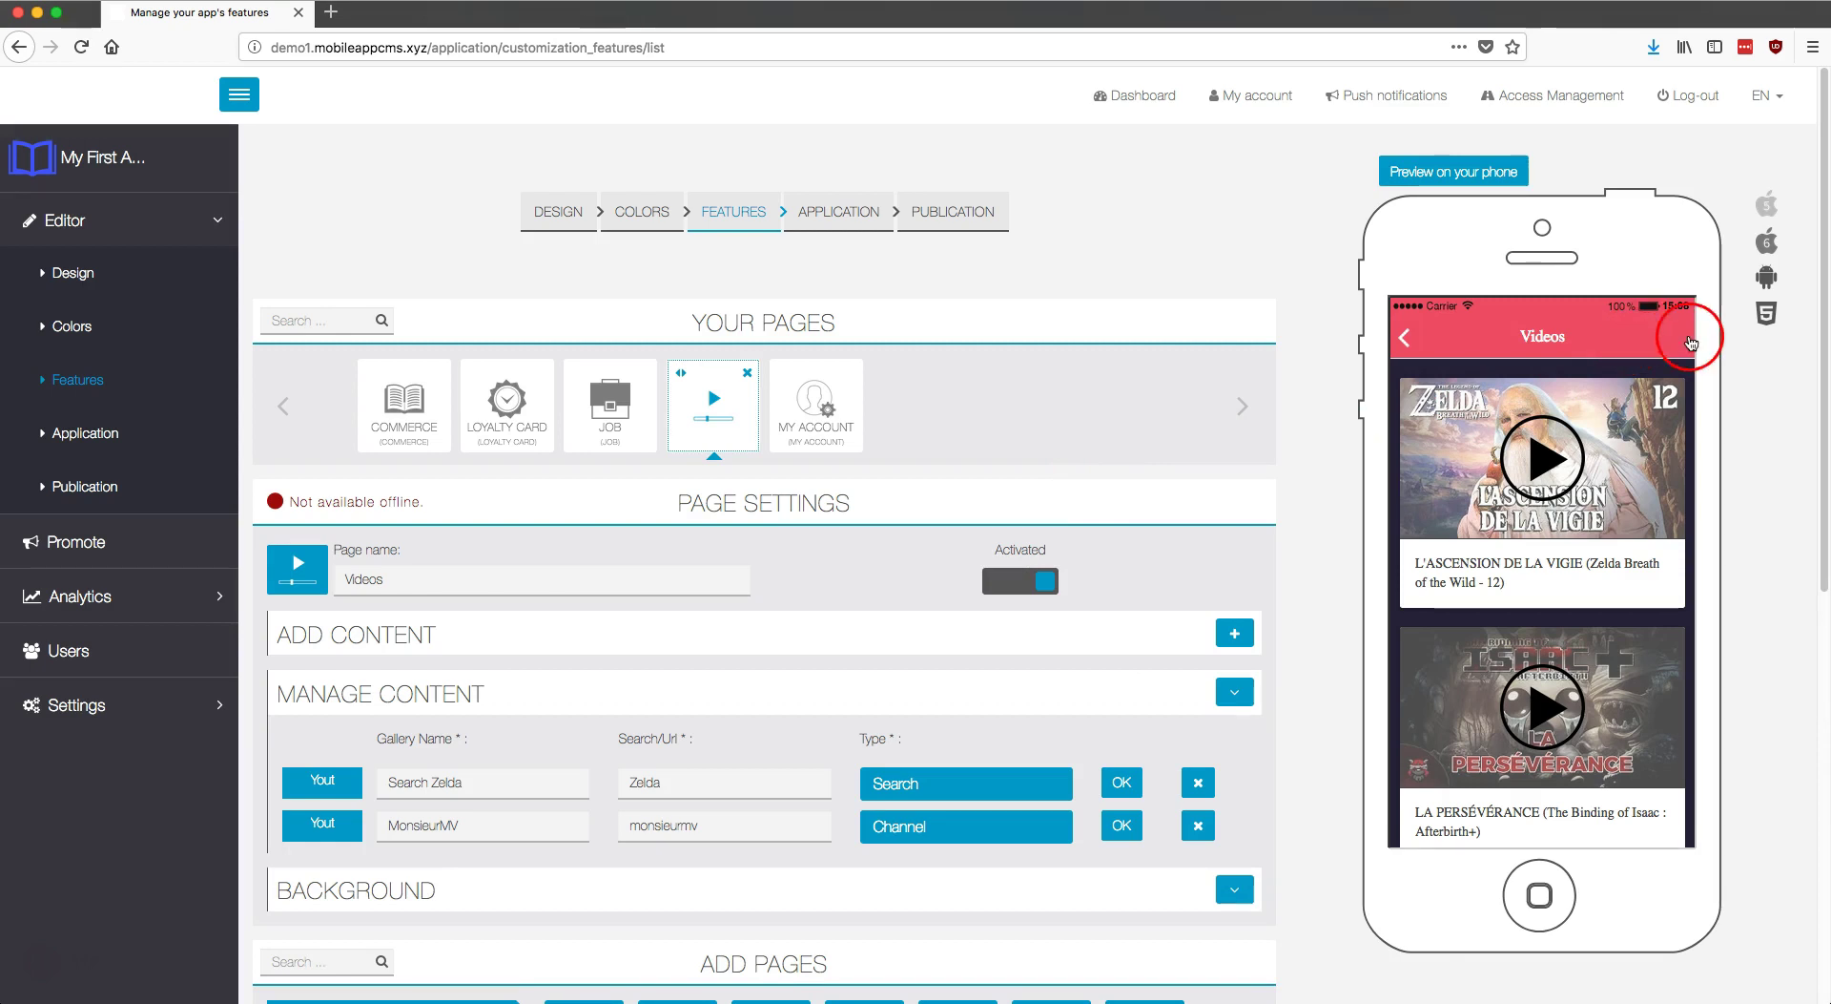
{"action": "left_click", "coordinate": [1649, 381]}
{"action": "left_click", "coordinate": [1633, 427]}
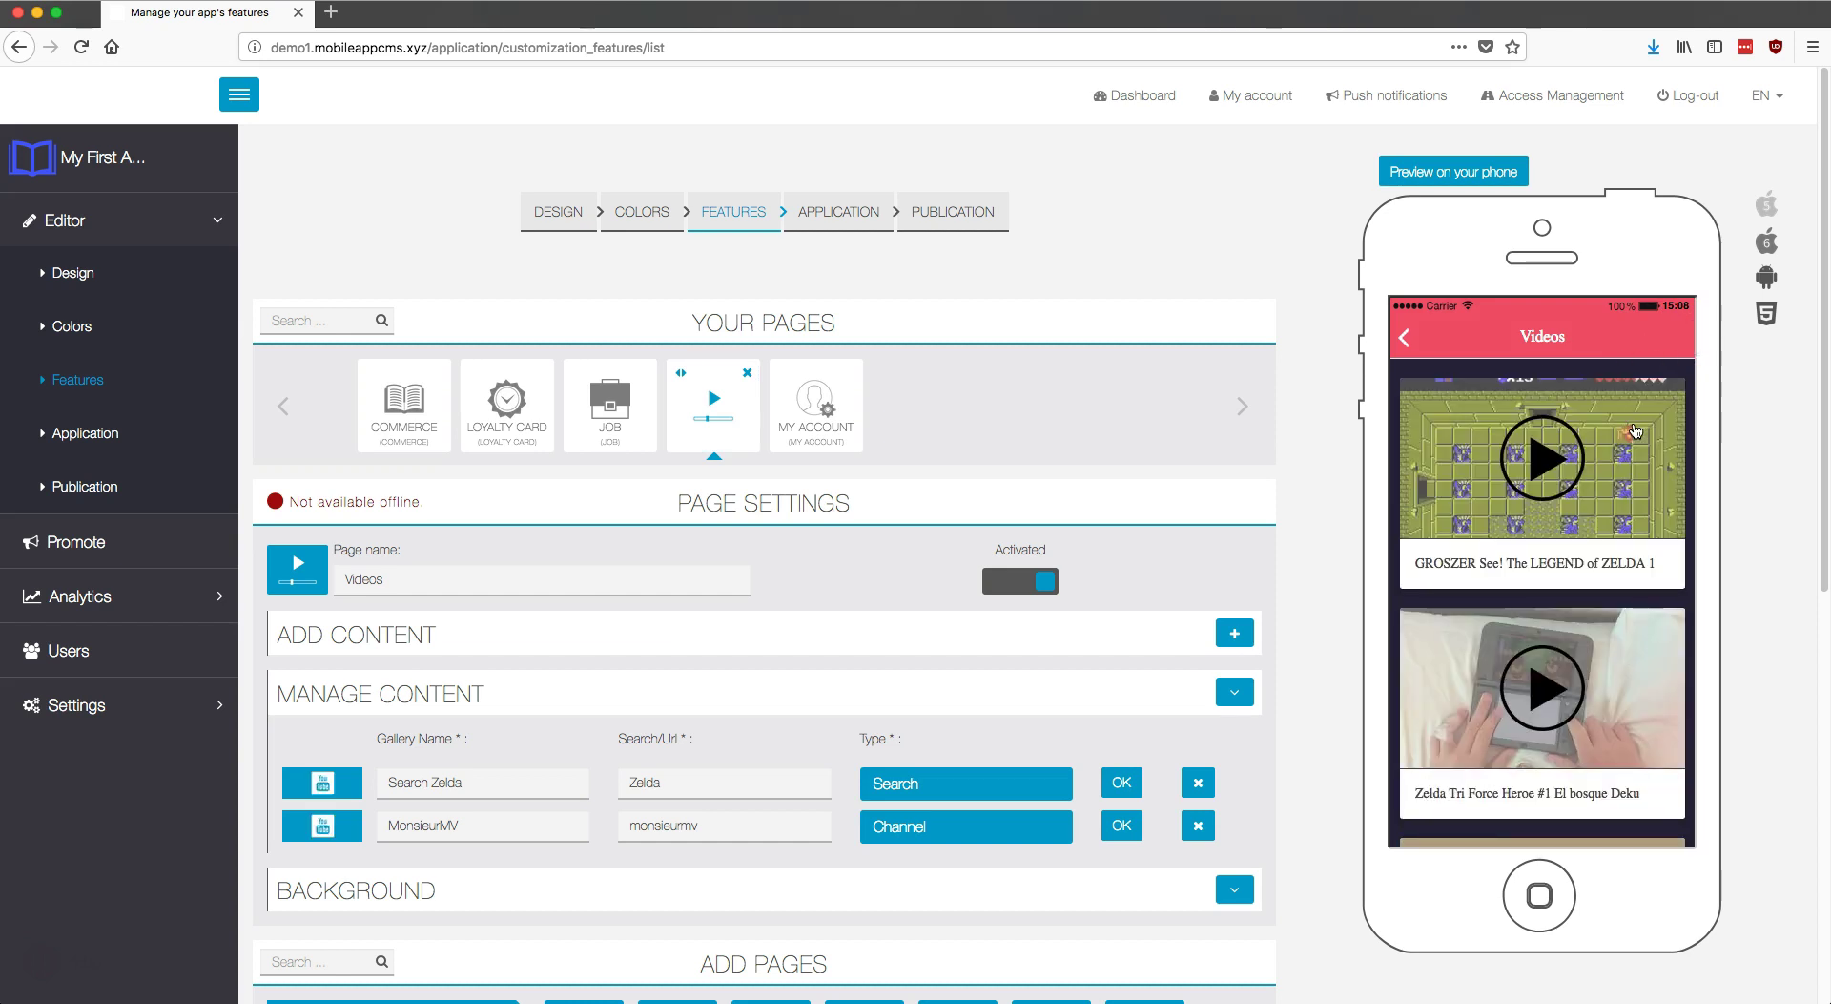
Step: Begin a podcast gallery on the Videos page, named Nasa Podcast
{"action": "left_click", "coordinate": [1245, 641]}
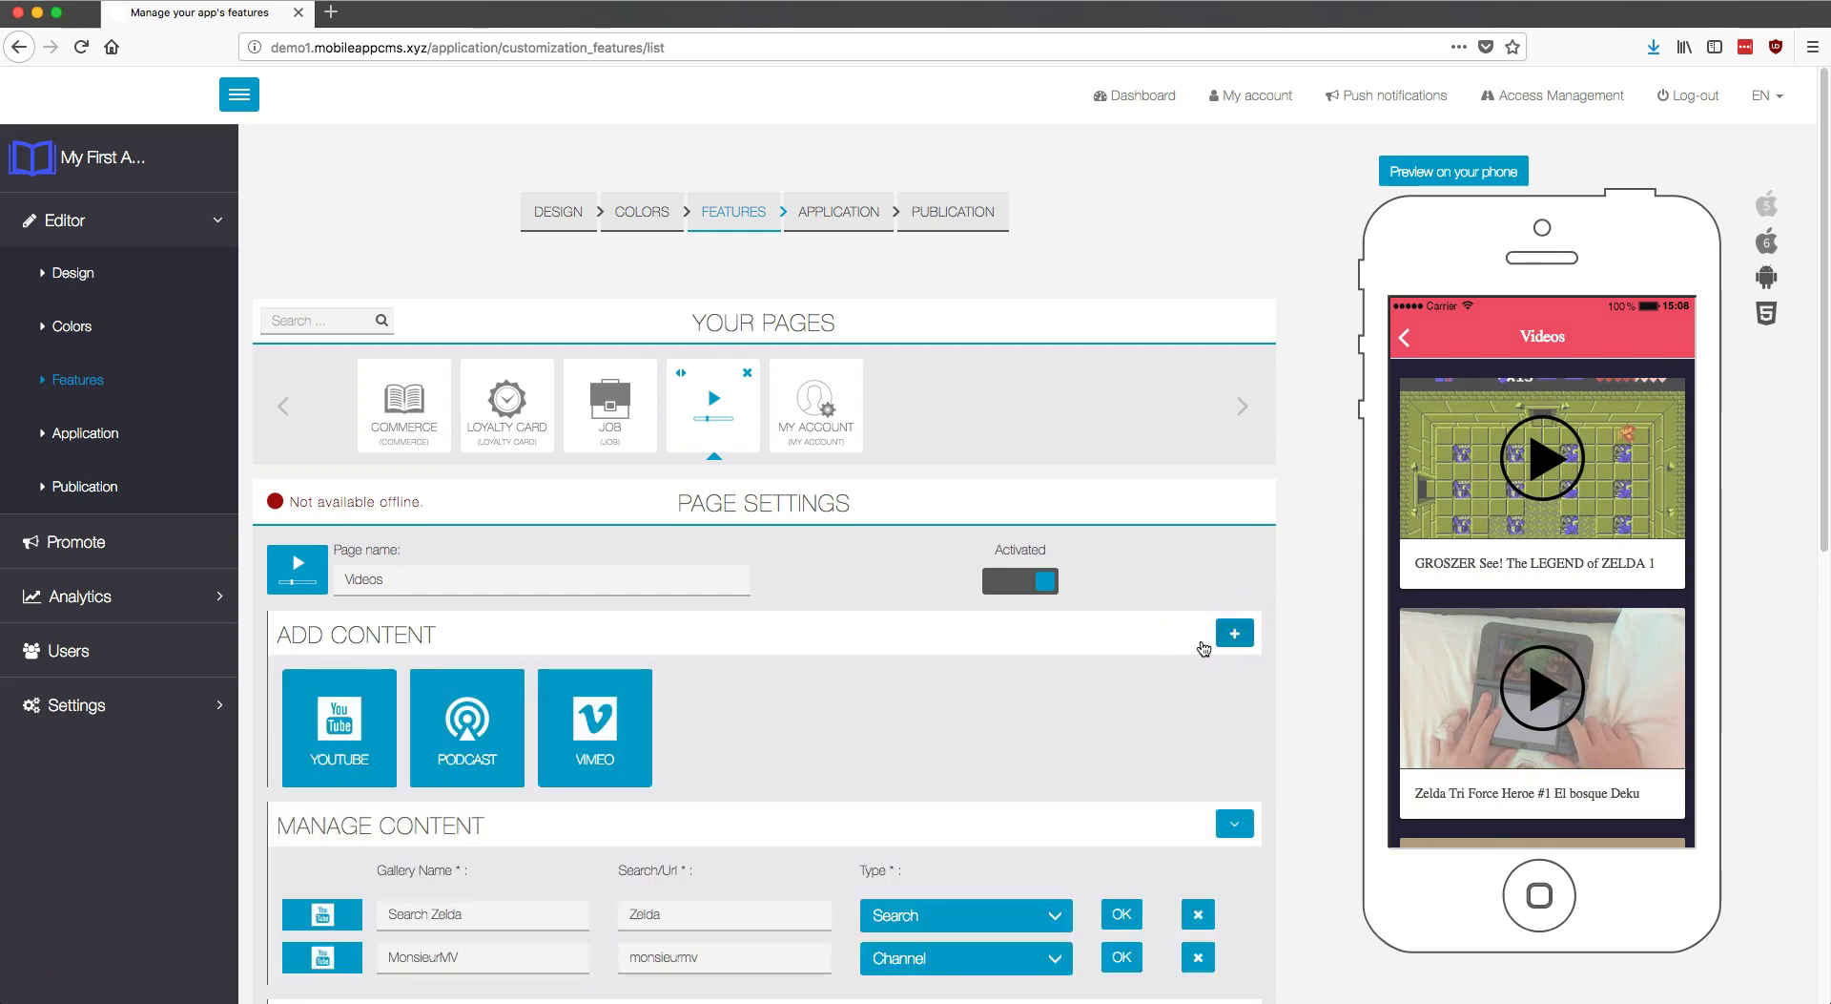
{"action": "left_click", "coordinate": [477, 692]}
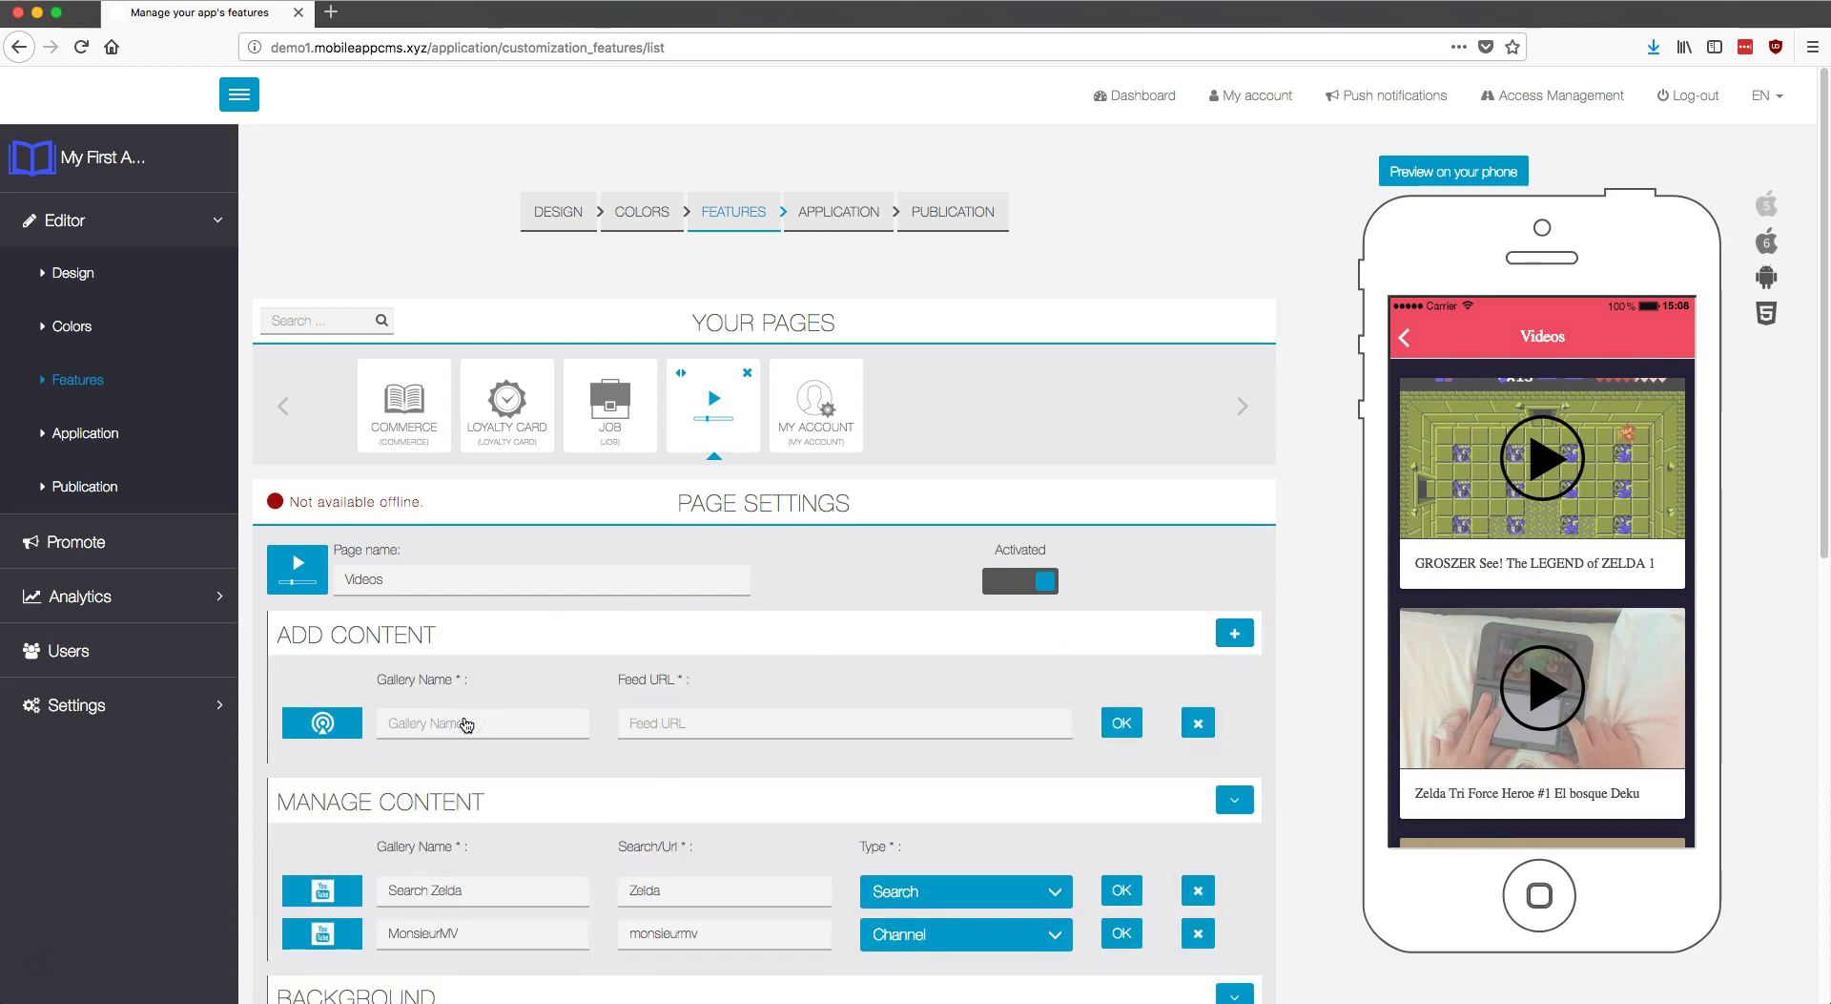
{"action": "left_click", "coordinate": [467, 724]}
{"action": "type", "text": "Nan"}
{"action": "key", "text": "BackSpace"}
{"action": "type", "text": "sa Podcast"}
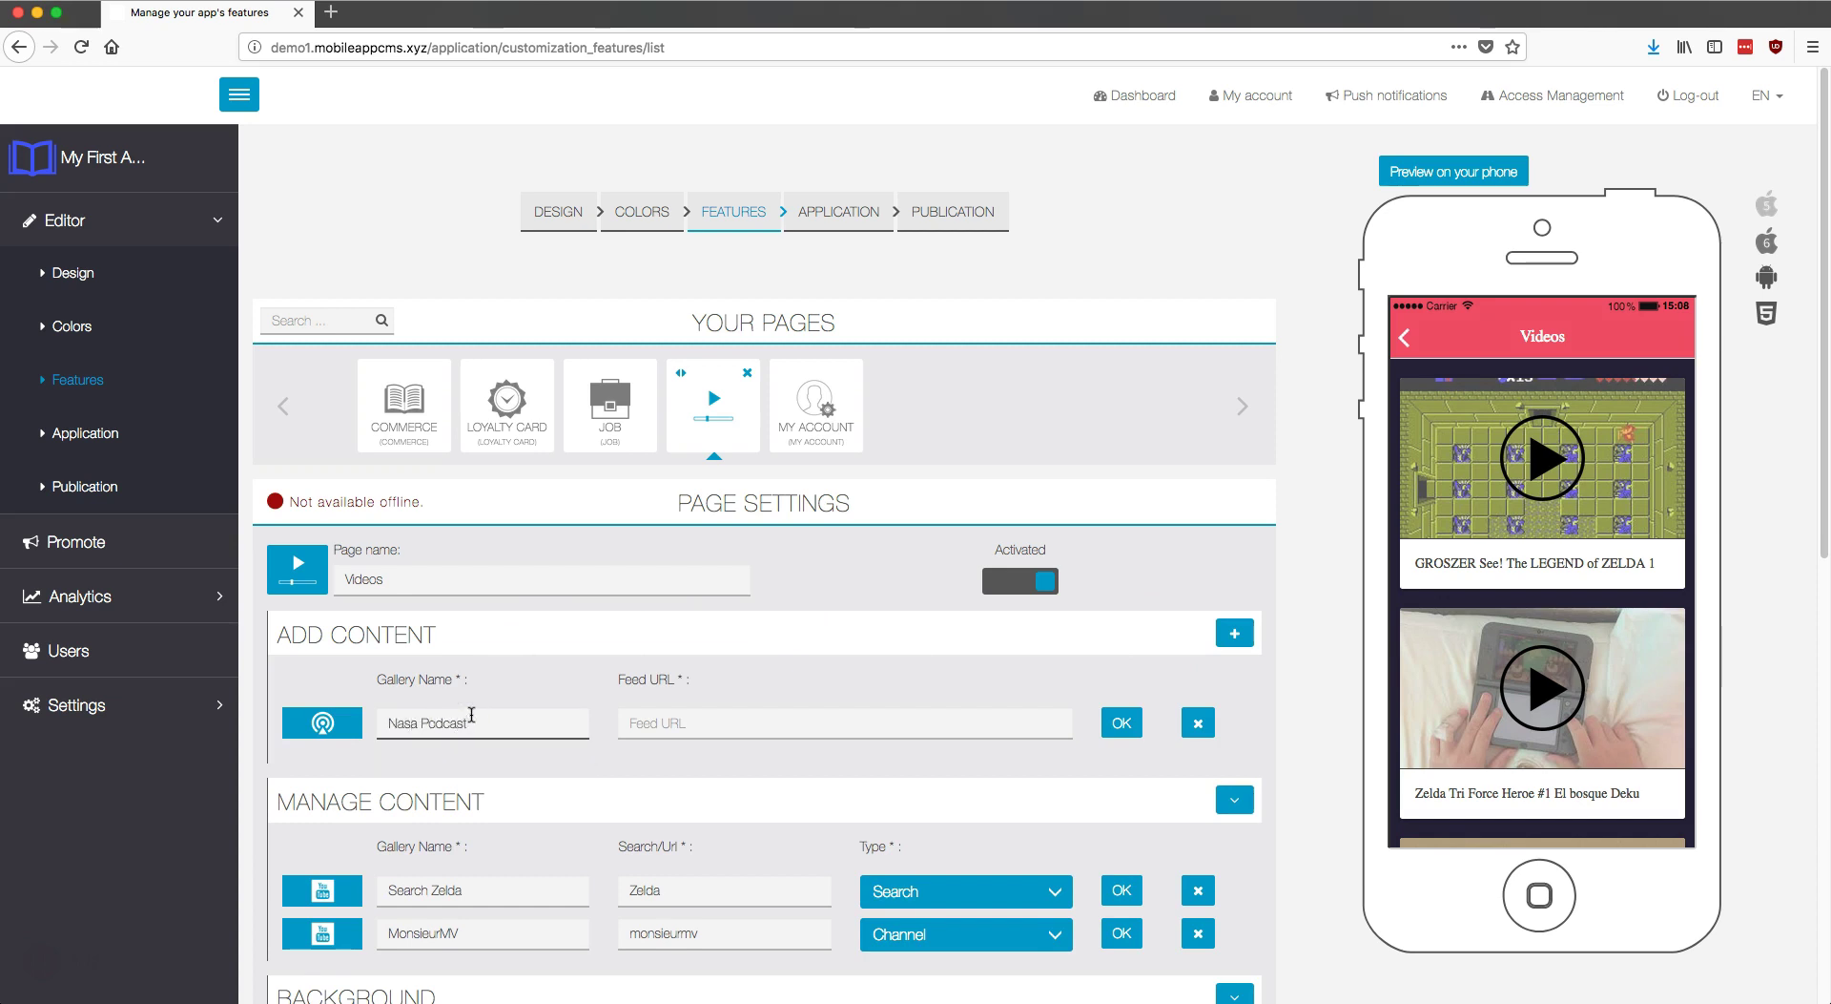
{"action": "left_click", "coordinate": [519, 683]}
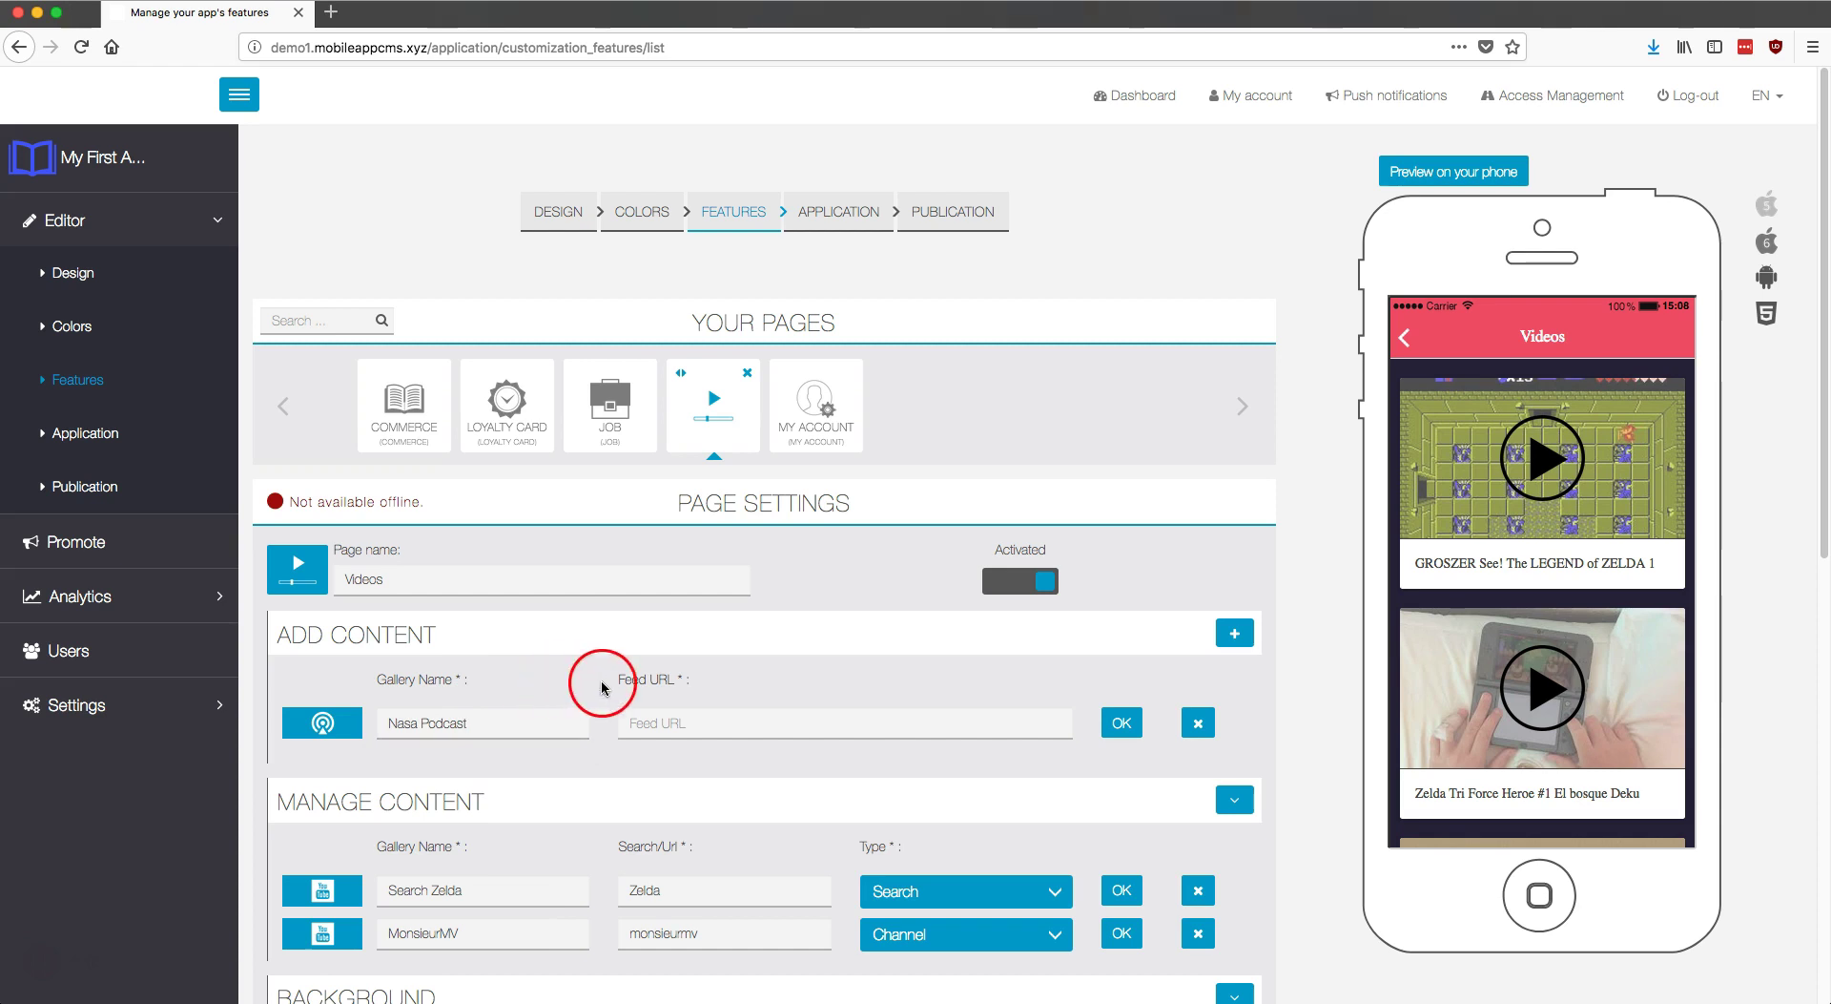
{"action": "left_click", "coordinate": [724, 730]}
{"action": "type", "text": "https://www.nasa.gov/rss/dyn/NASAcast_vodcast.rss"}
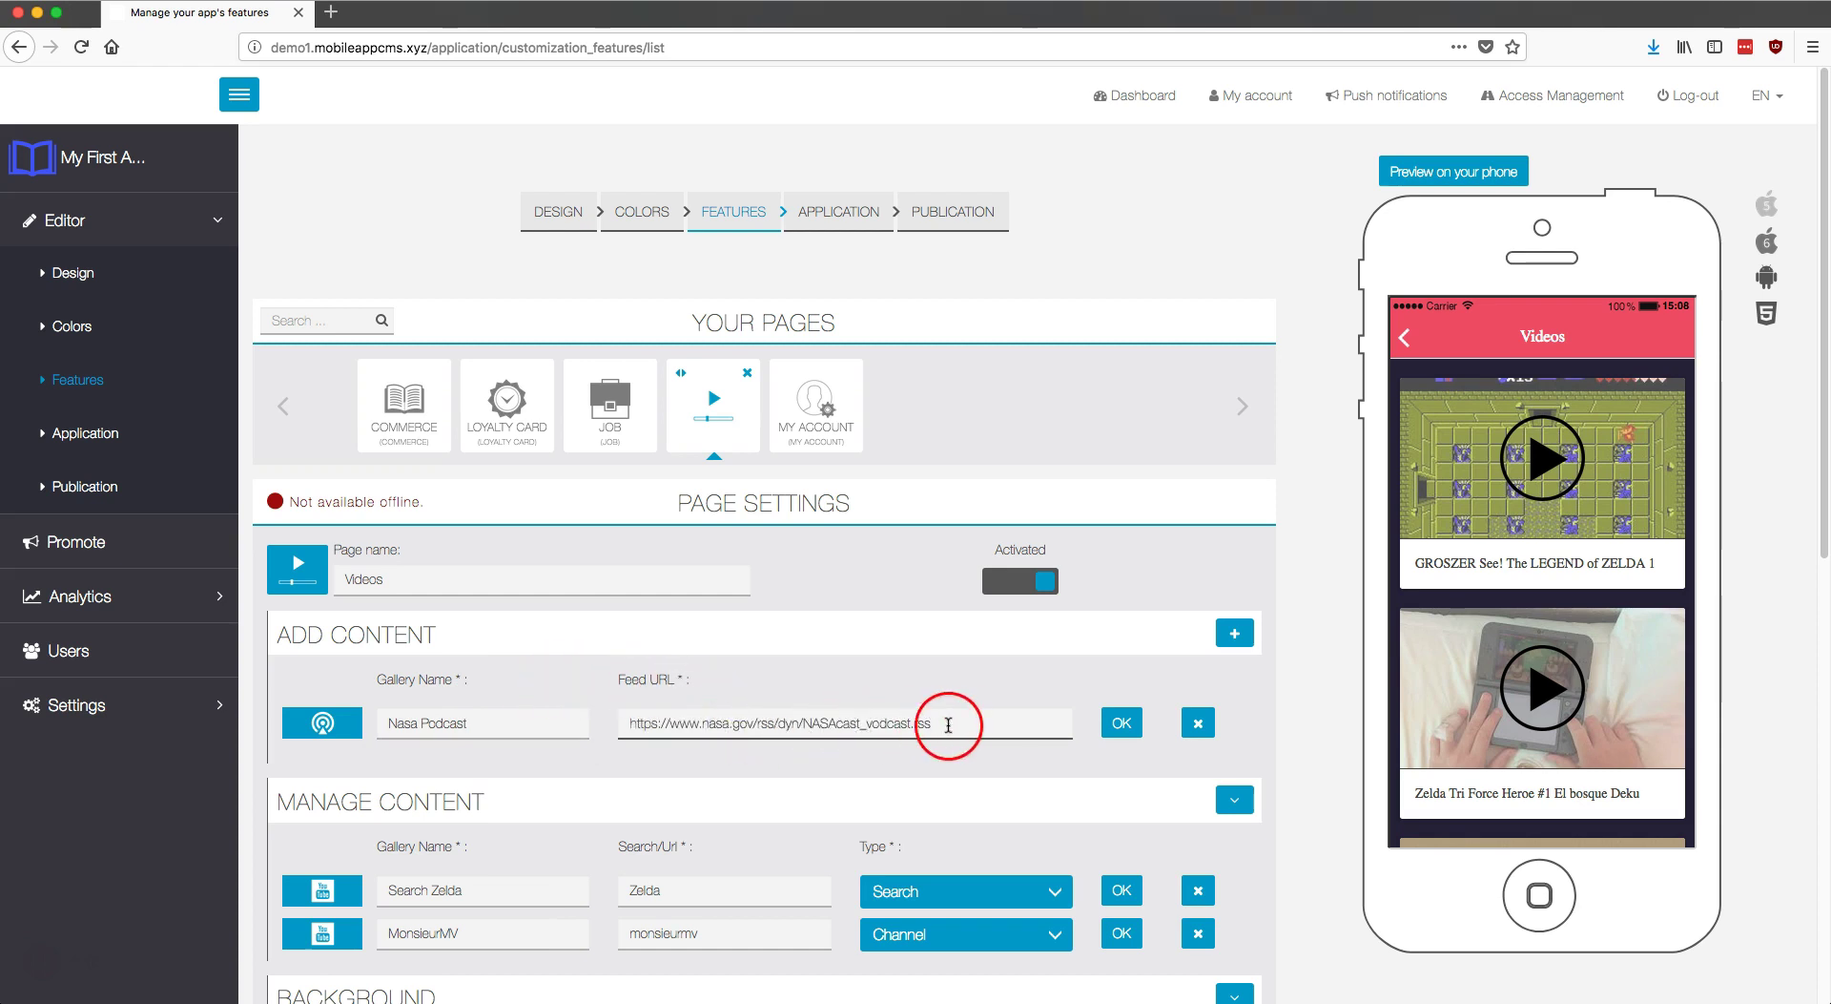
{"action": "left_click", "coordinate": [1112, 728]}
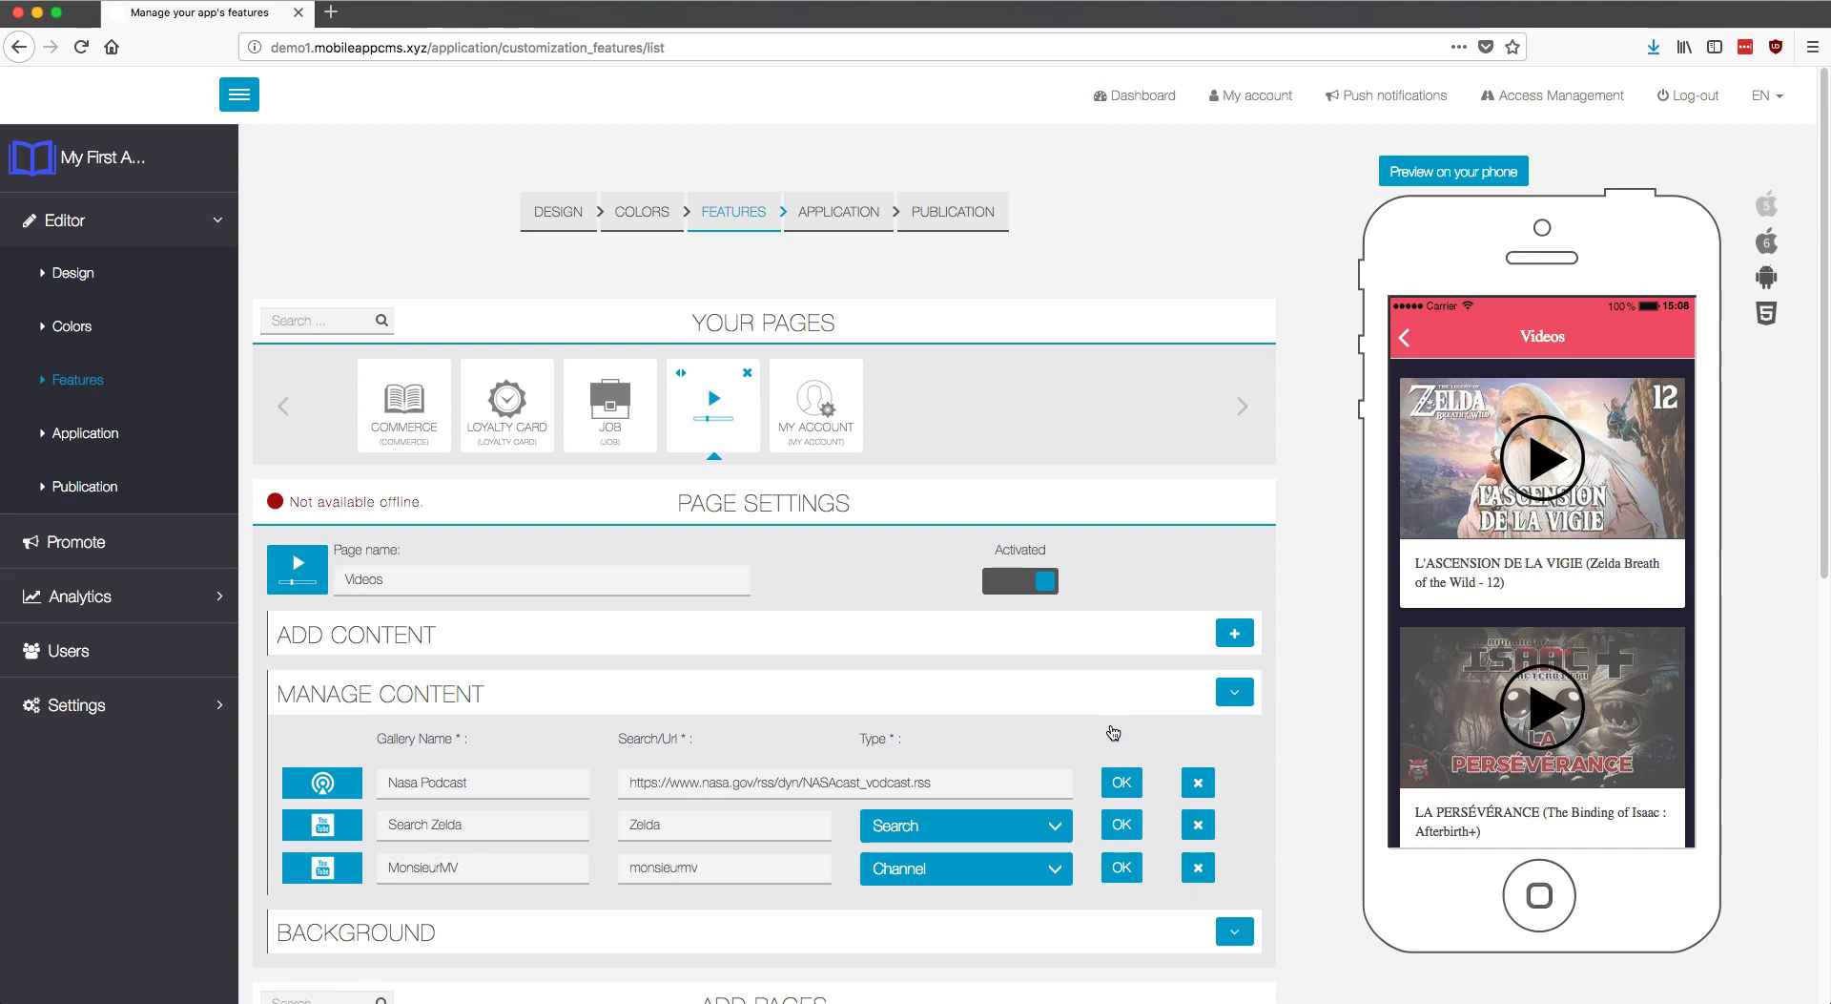
Step: Begin a Vimeo gallery on the Videos page, named NASA Video
{"action": "left_click", "coordinate": [1232, 637]}
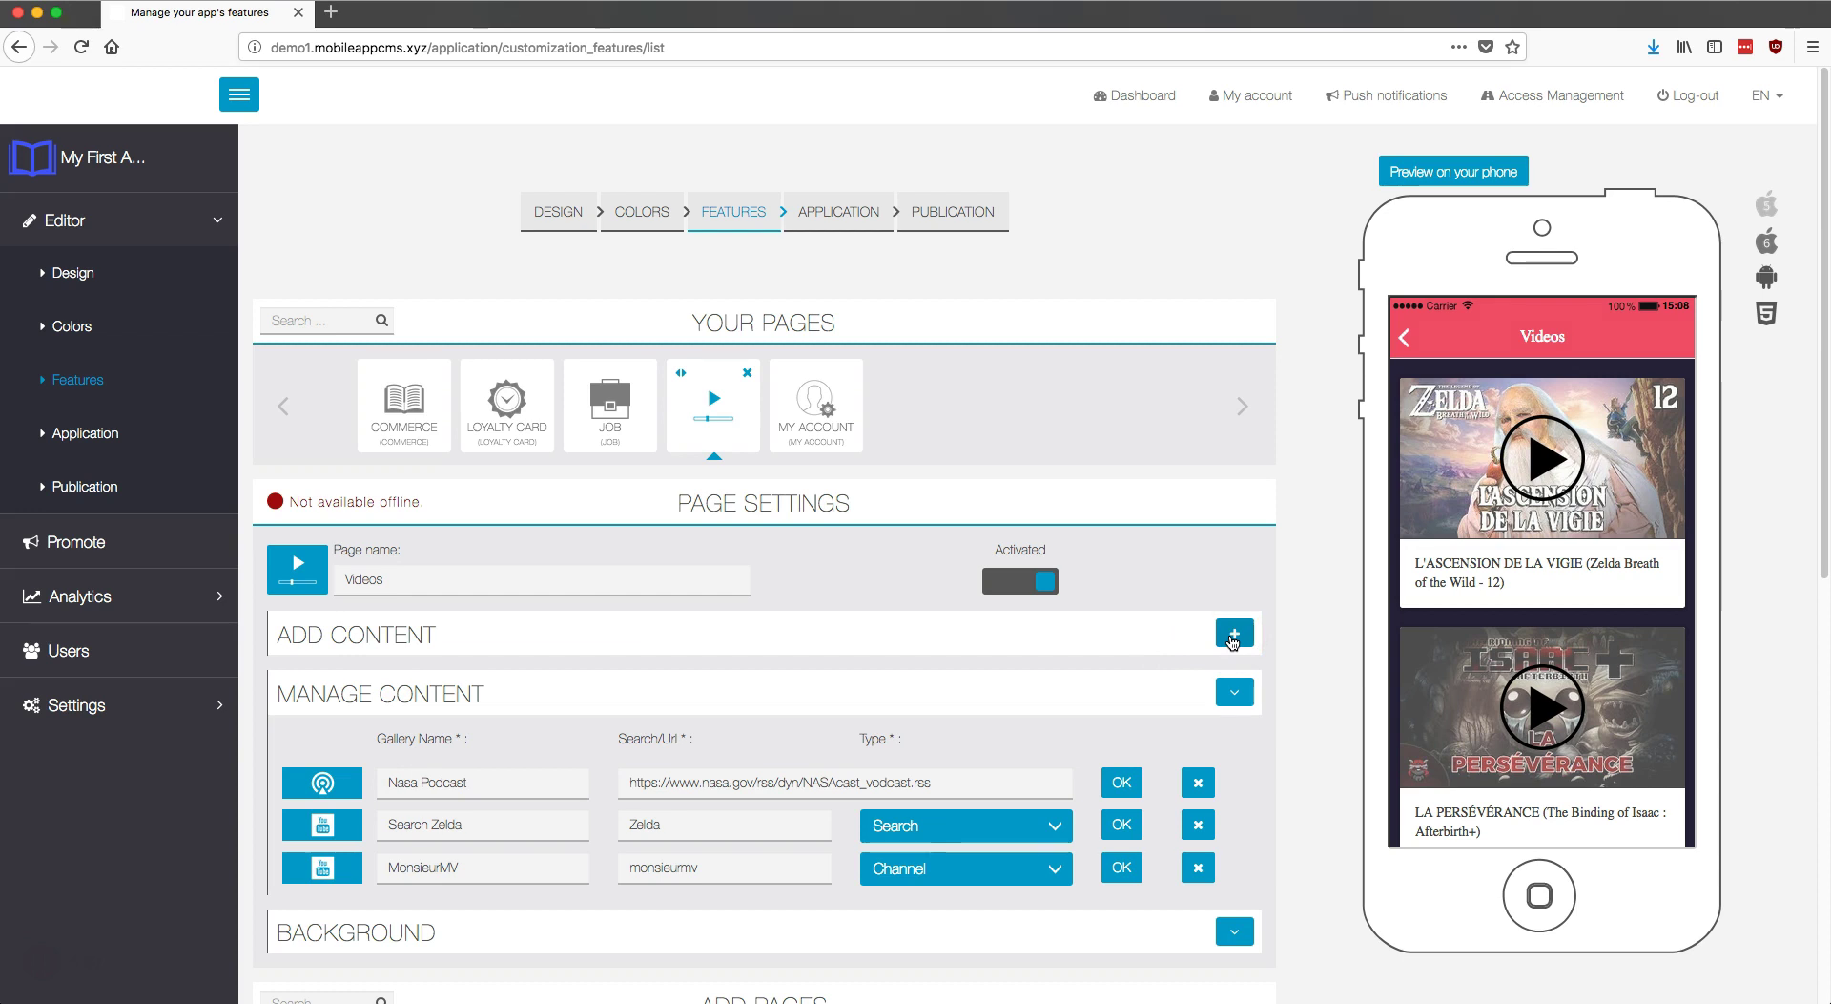
{"action": "left_click", "coordinate": [1232, 637]}
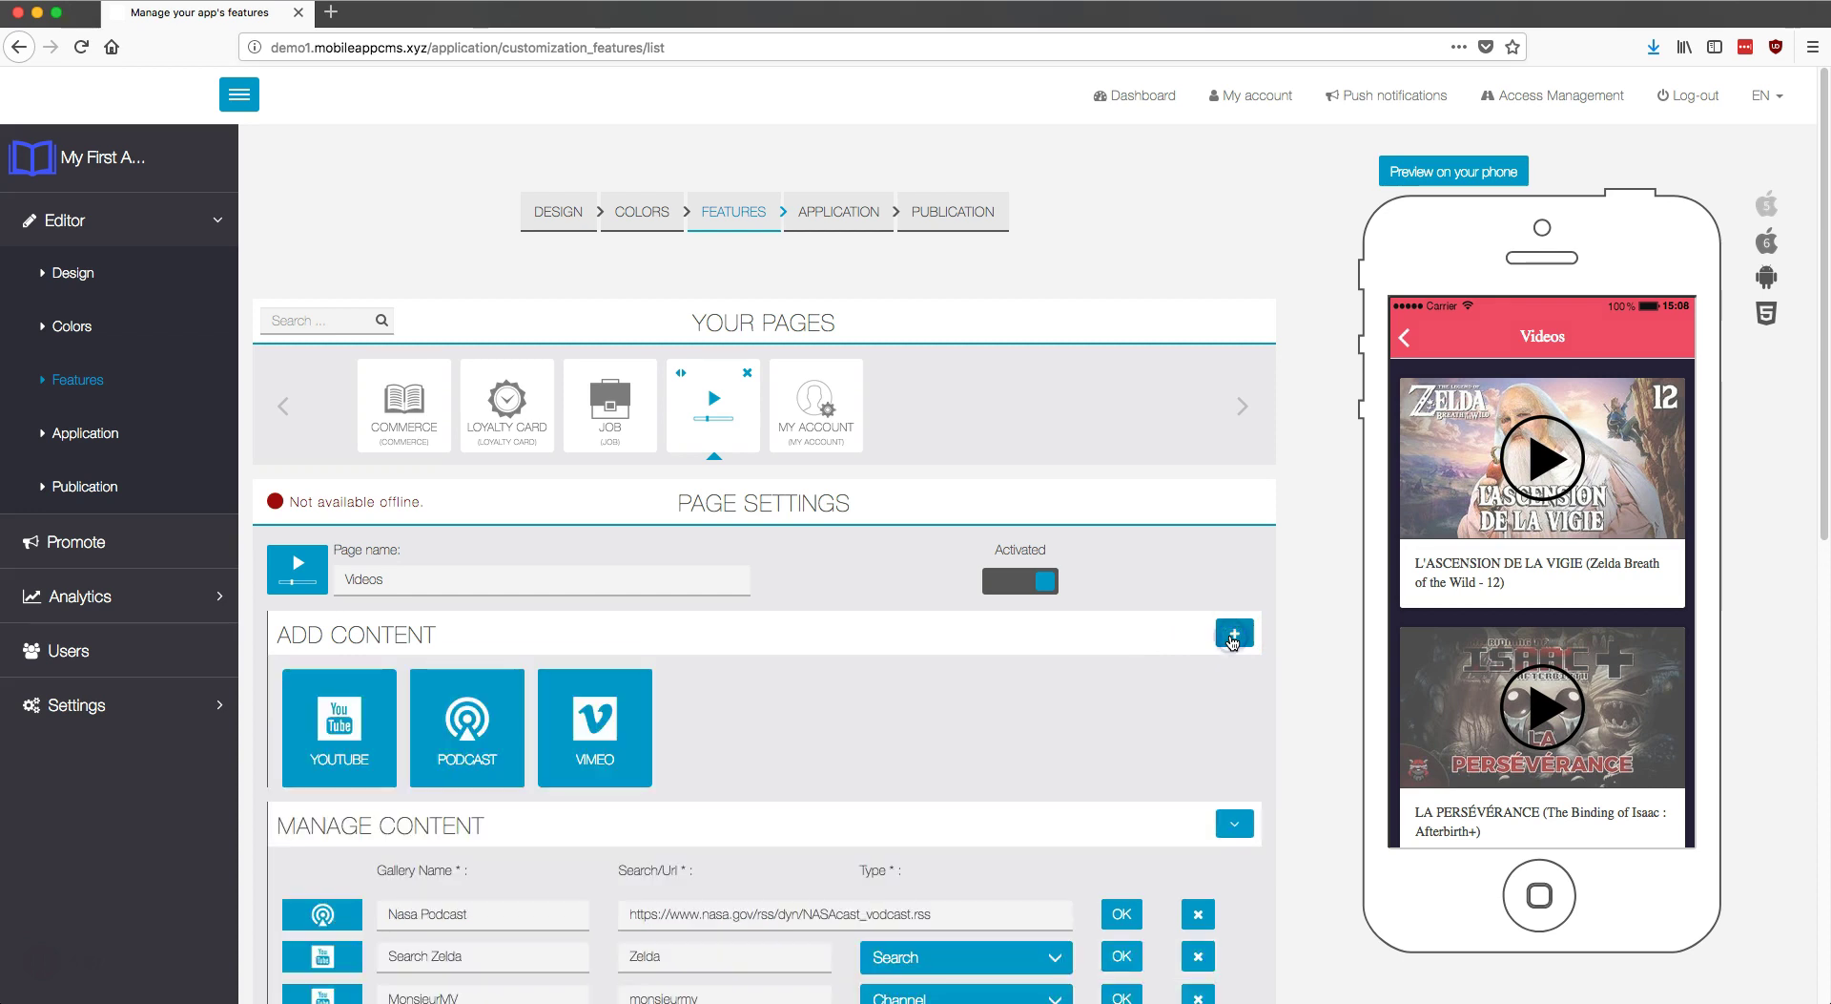
{"action": "left_click", "coordinate": [636, 735]}
{"action": "left_click", "coordinate": [654, 682]}
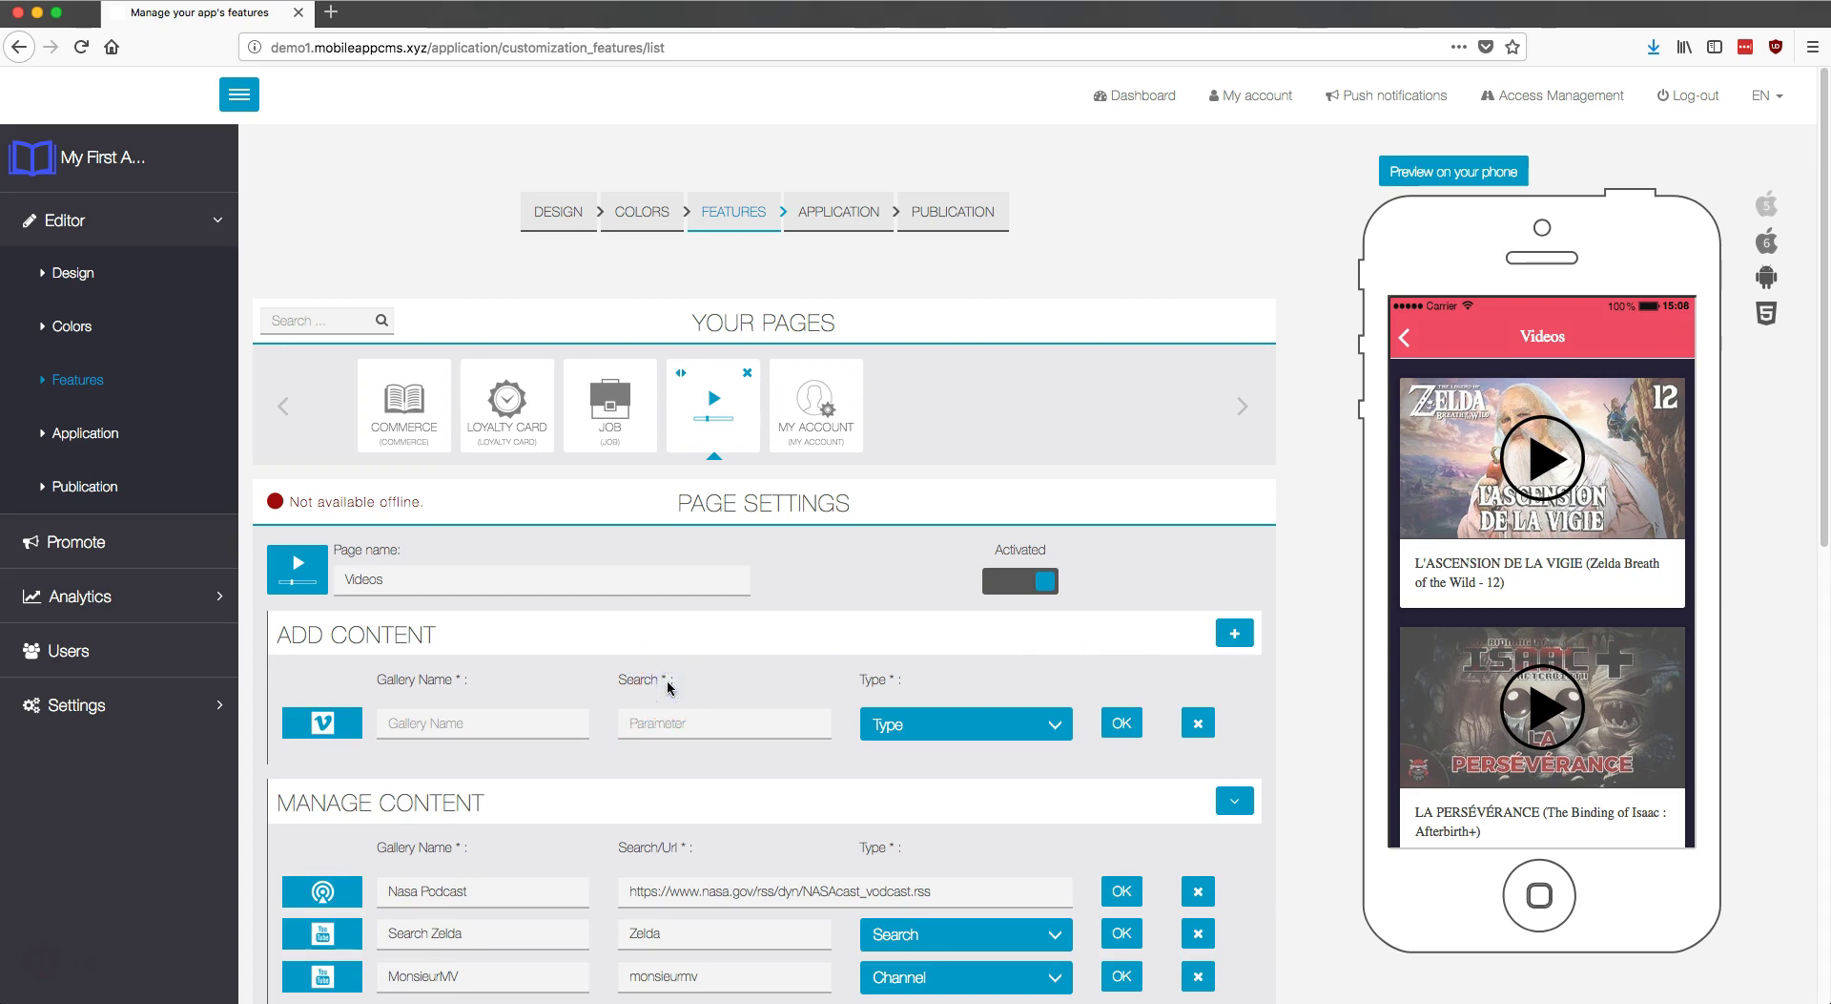
{"action": "left_click", "coordinate": [536, 709]}
{"action": "type", "text": "NASA Video"}
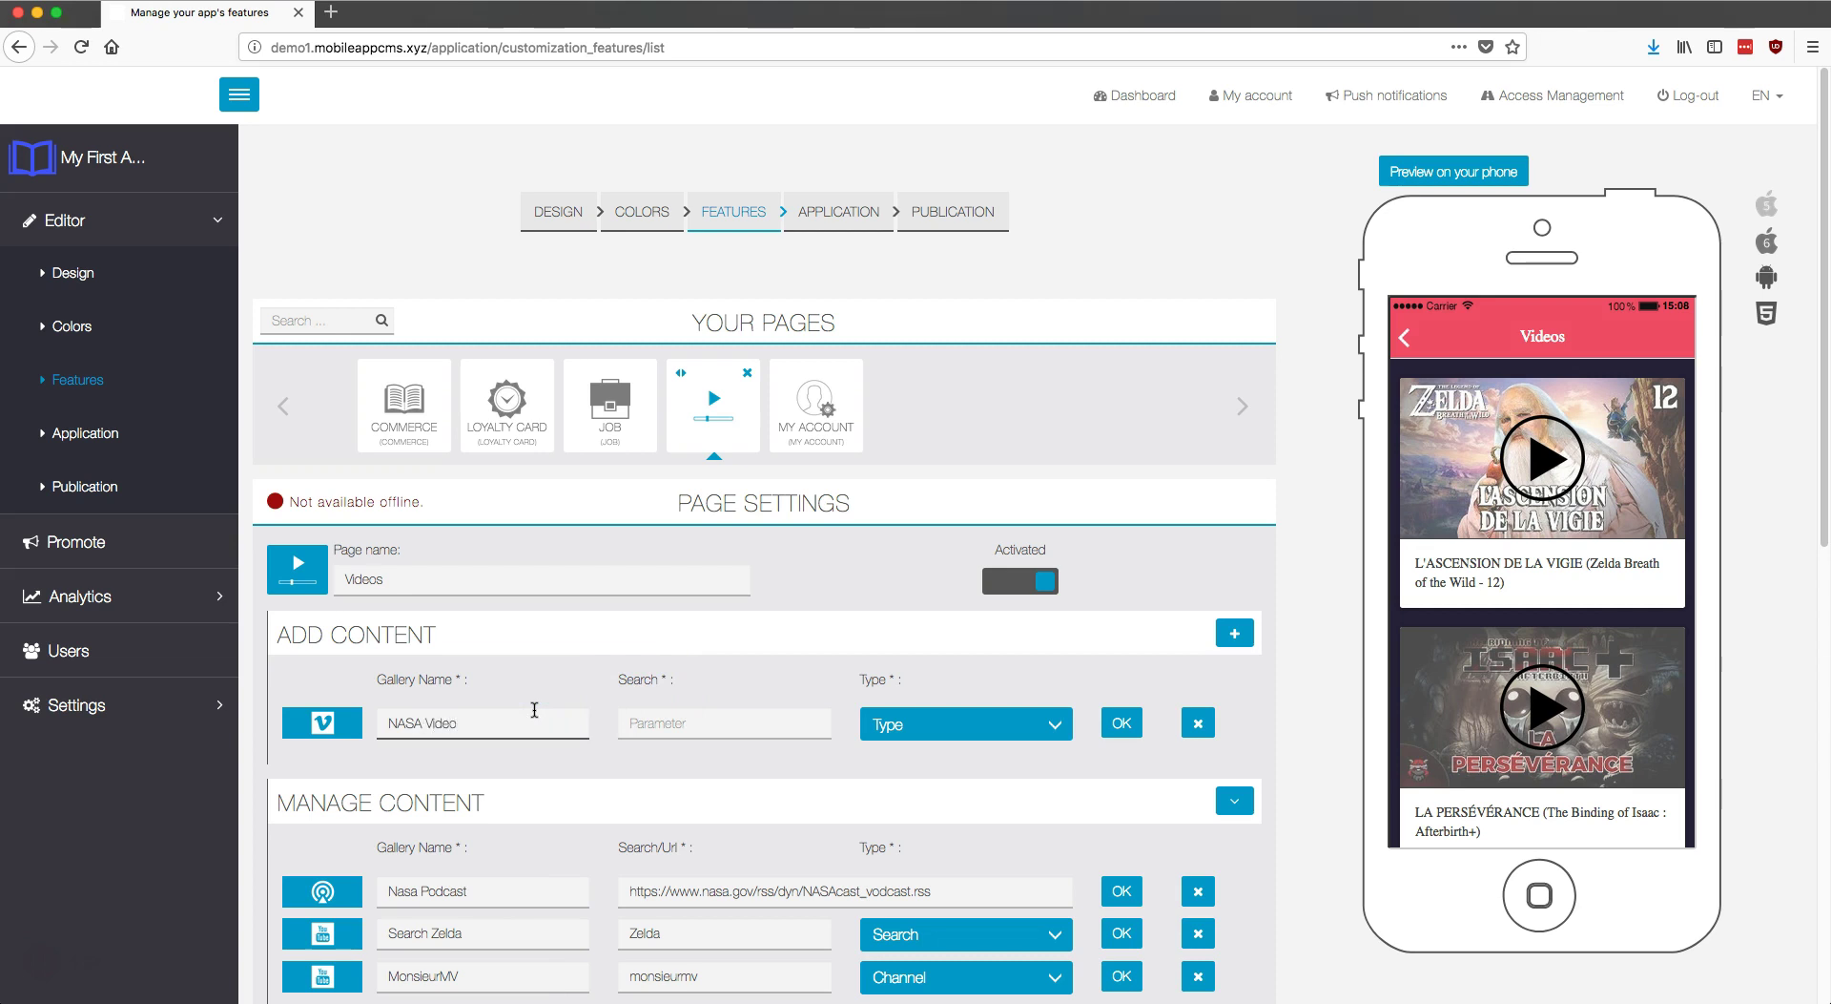
Step: Set the Vimeo gallery's search parameter to scienceatnasa without the URL prefix, choose the User type and save it
{"action": "left_click", "coordinate": [686, 718]}
{"action": "type", "text": "https://vimeo.com/scienceatnasa"}
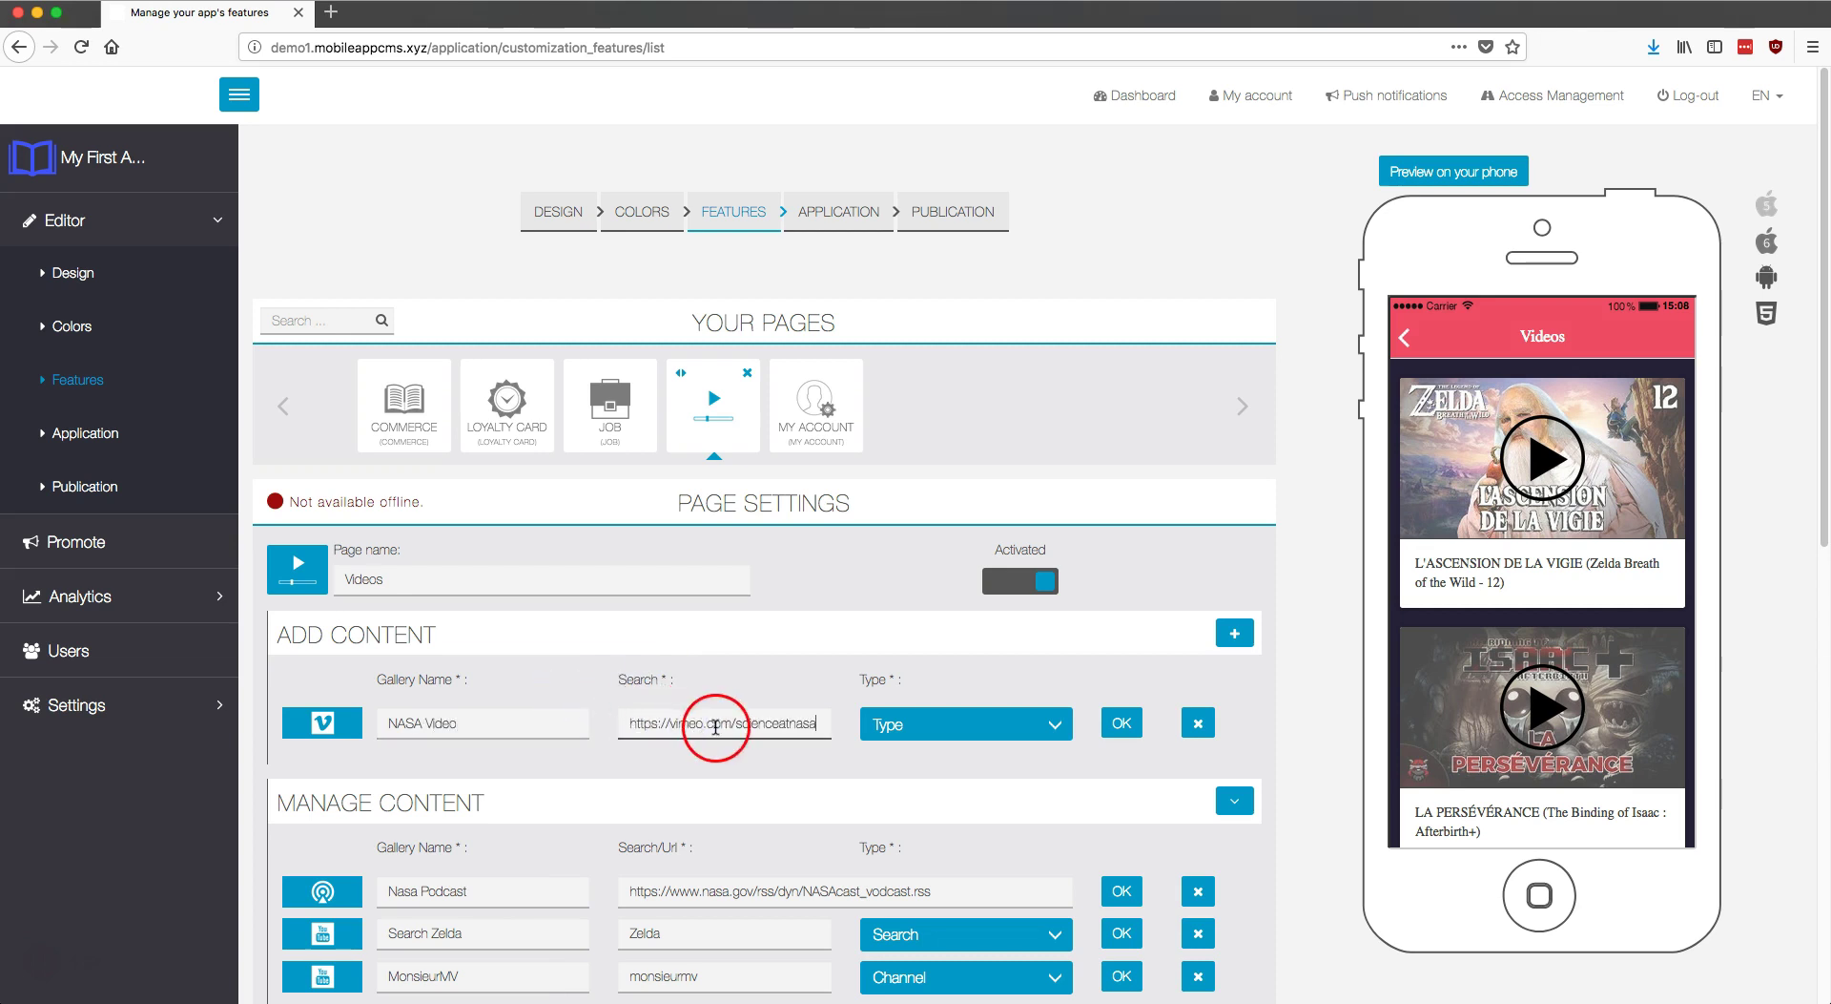
{"action": "left_click_drag", "start_coordinate": [735, 727], "coordinate": [591, 723]}
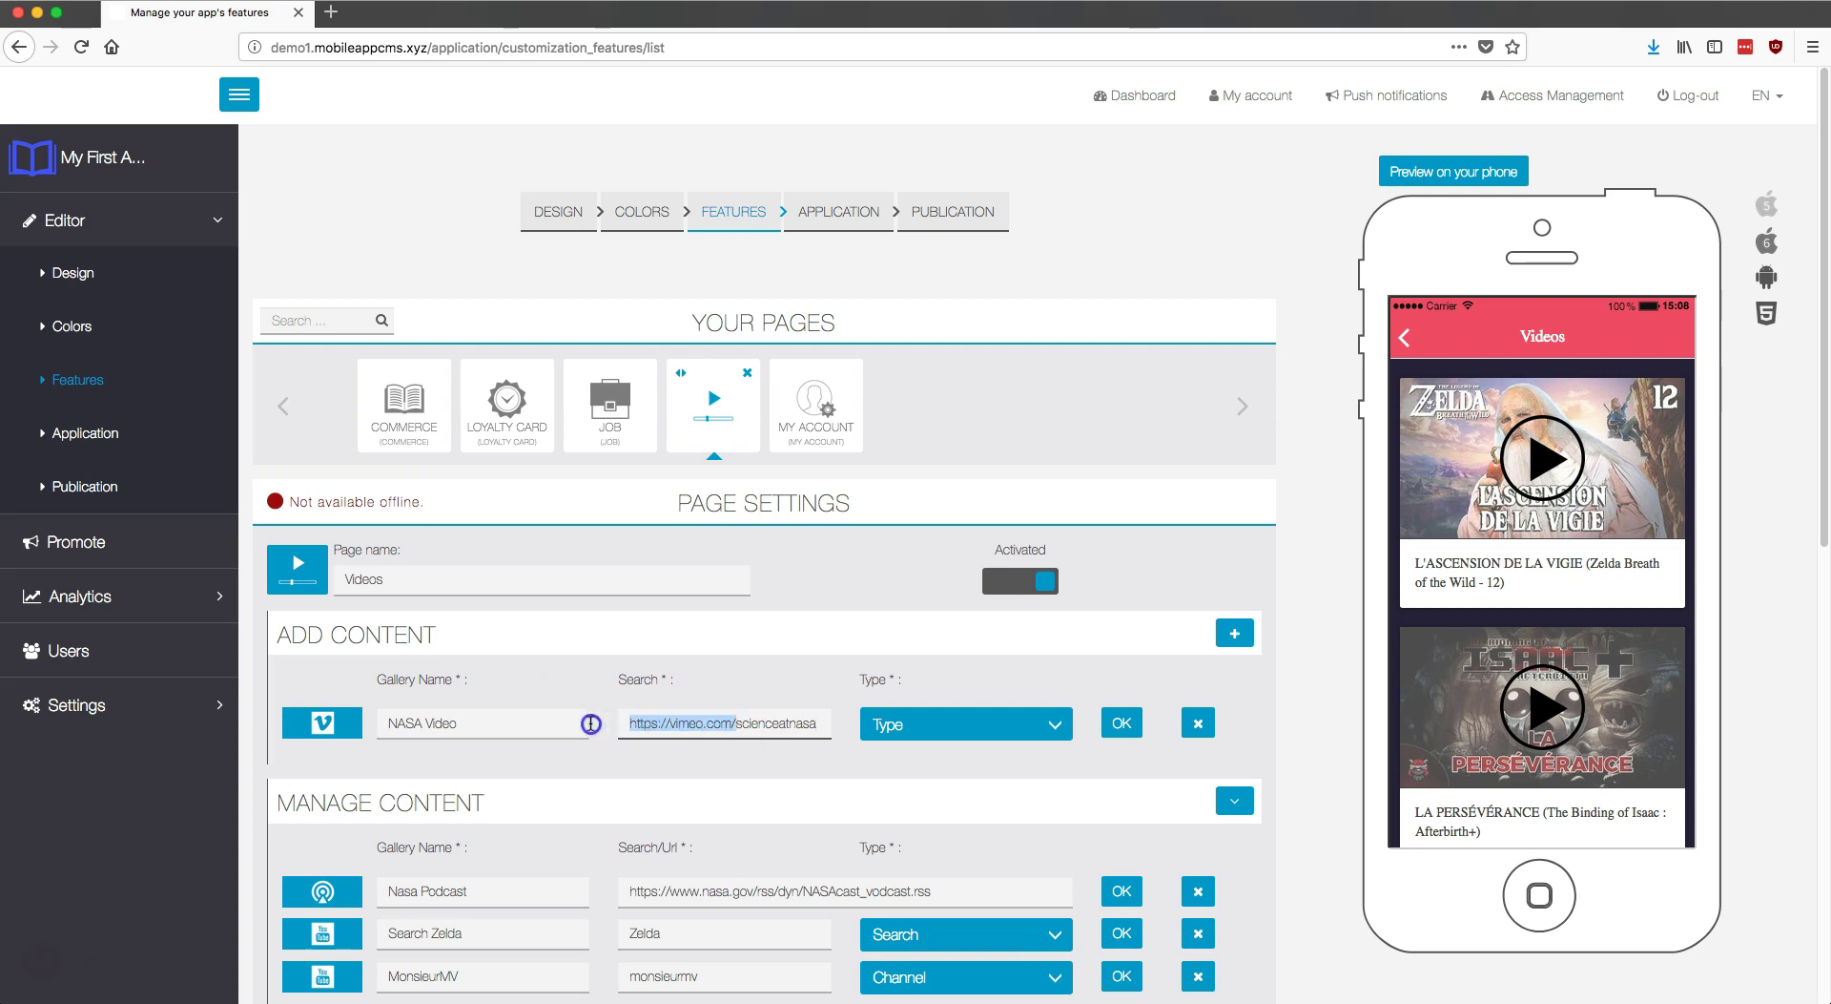
{"action": "key", "text": "BackSpace"}
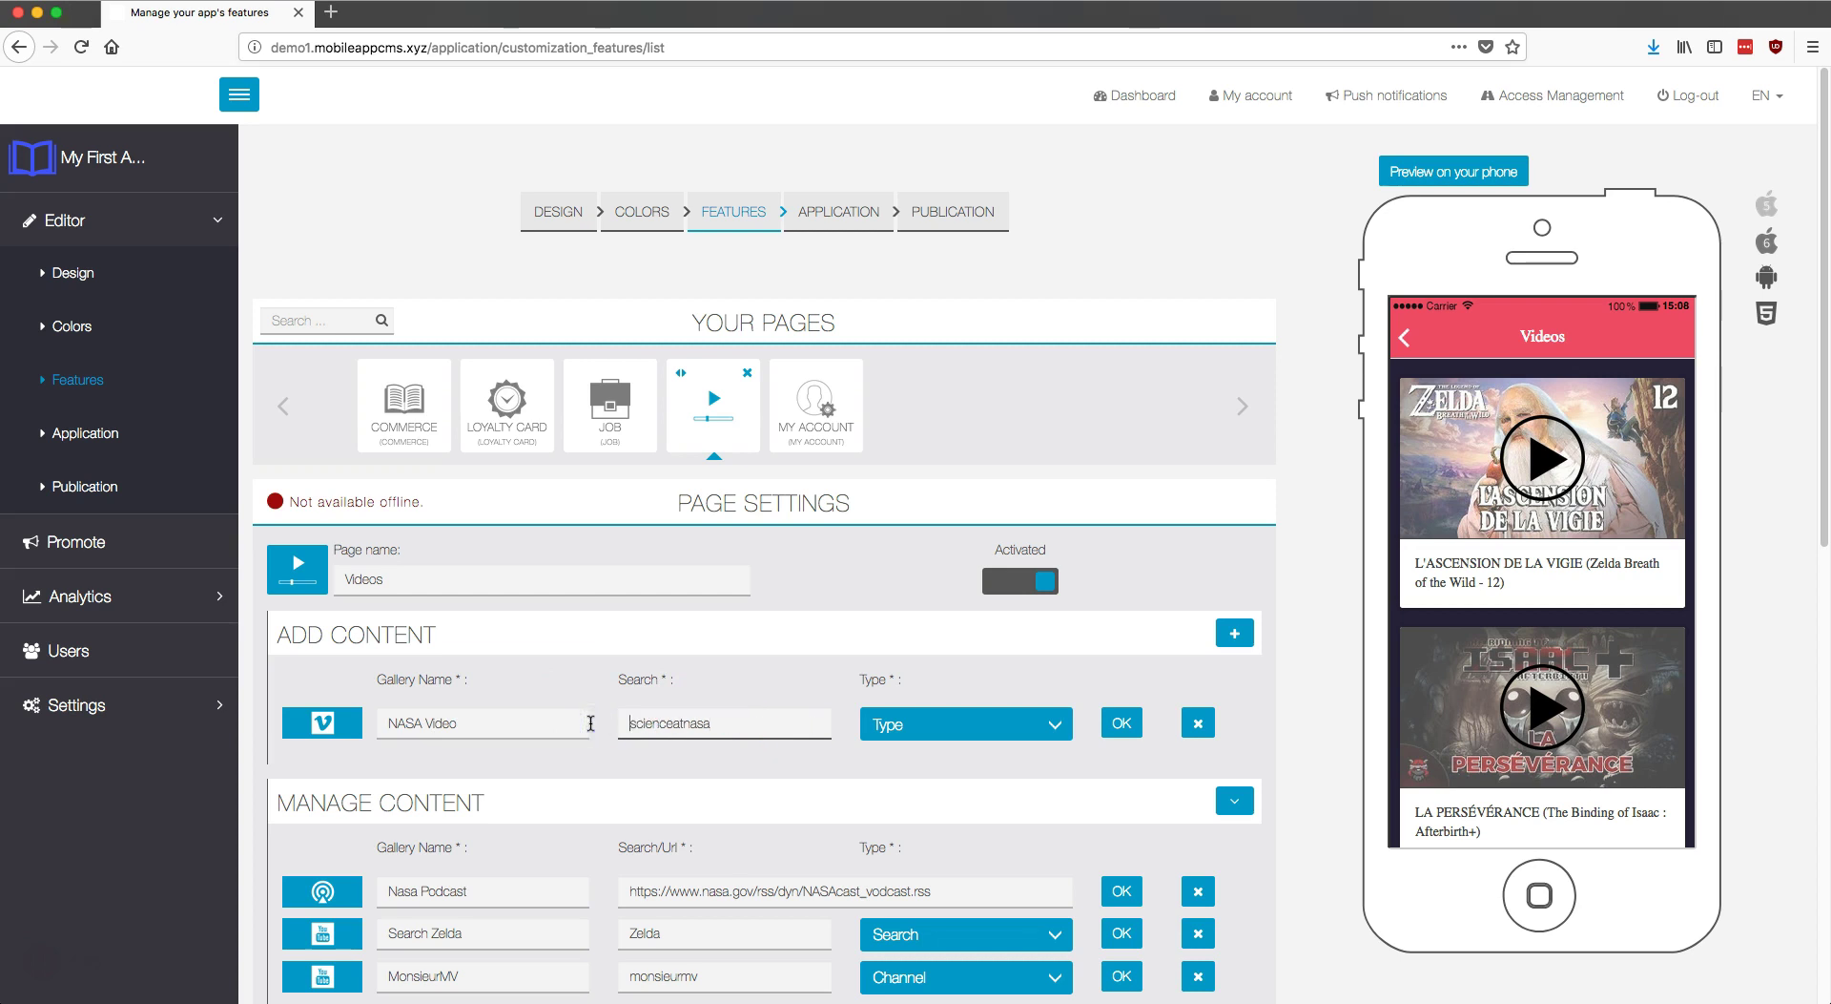
{"action": "left_click", "coordinate": [894, 727]}
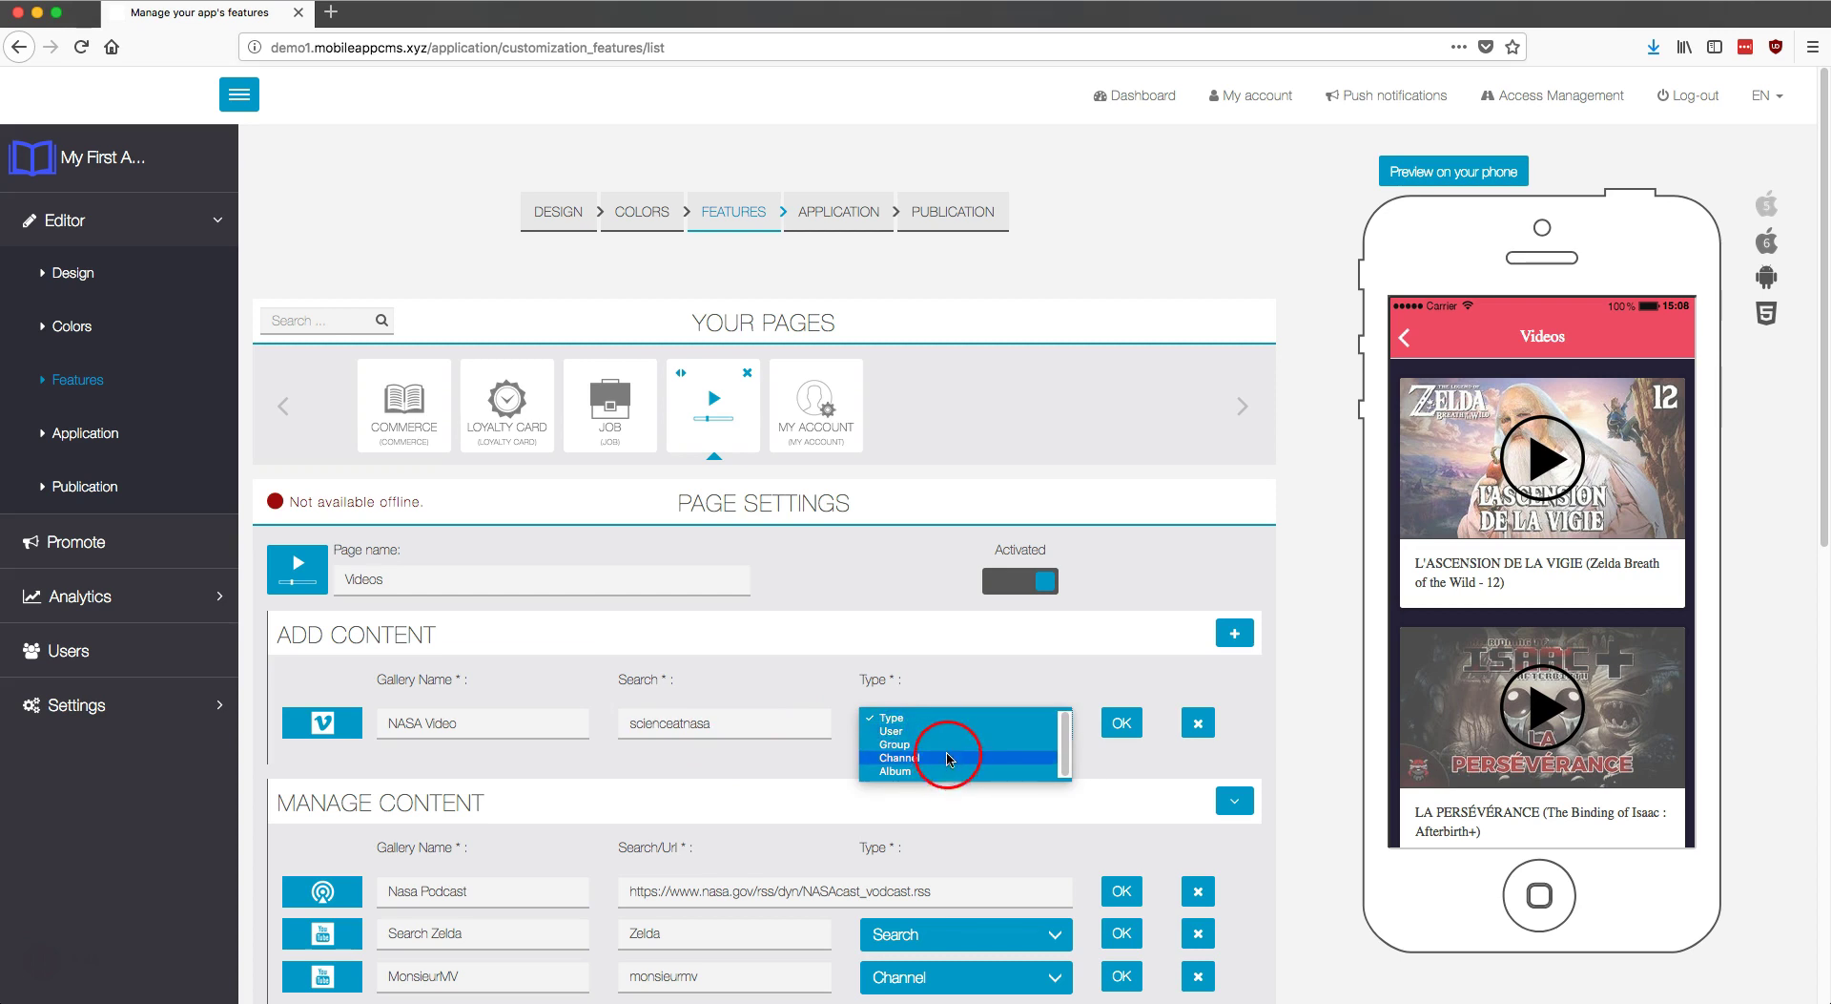
{"action": "left_click", "coordinate": [952, 733]}
{"action": "left_click", "coordinate": [1124, 727]}
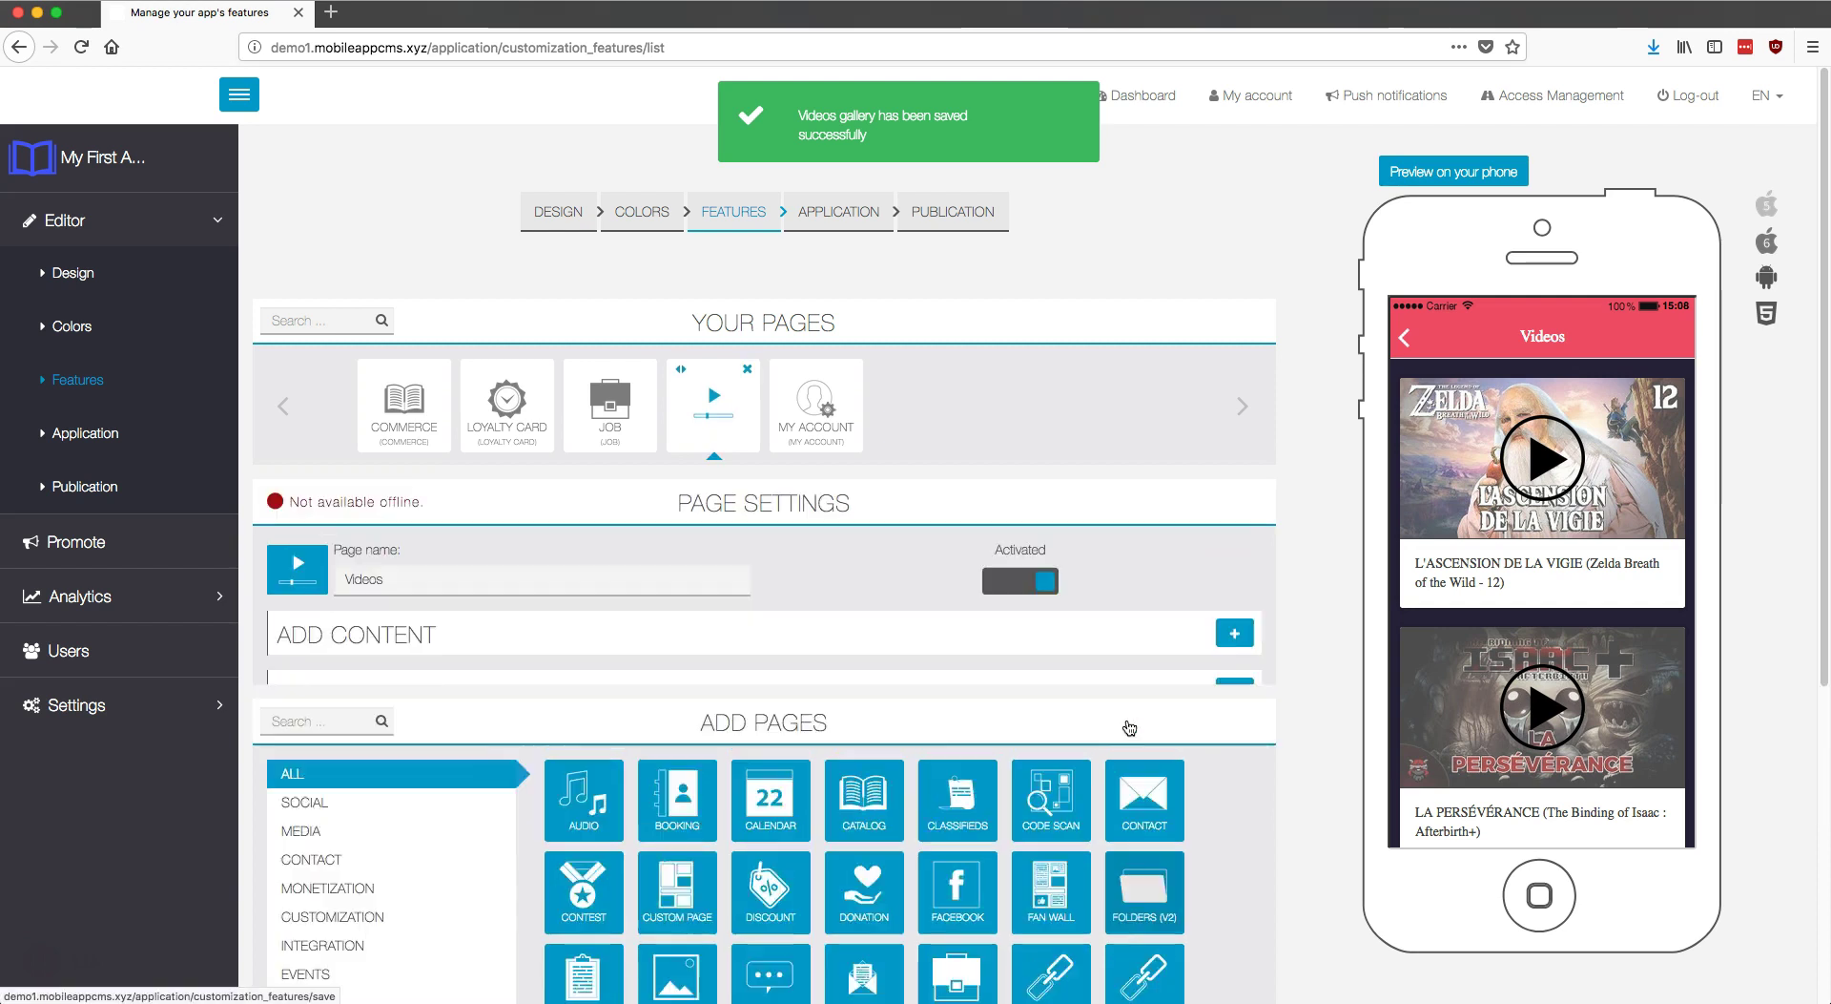
Step: Reopen the Videos page and view the Nasa Podcast and NASA Video galleries in the phone preview
{"action": "left_click", "coordinate": [1165, 612]}
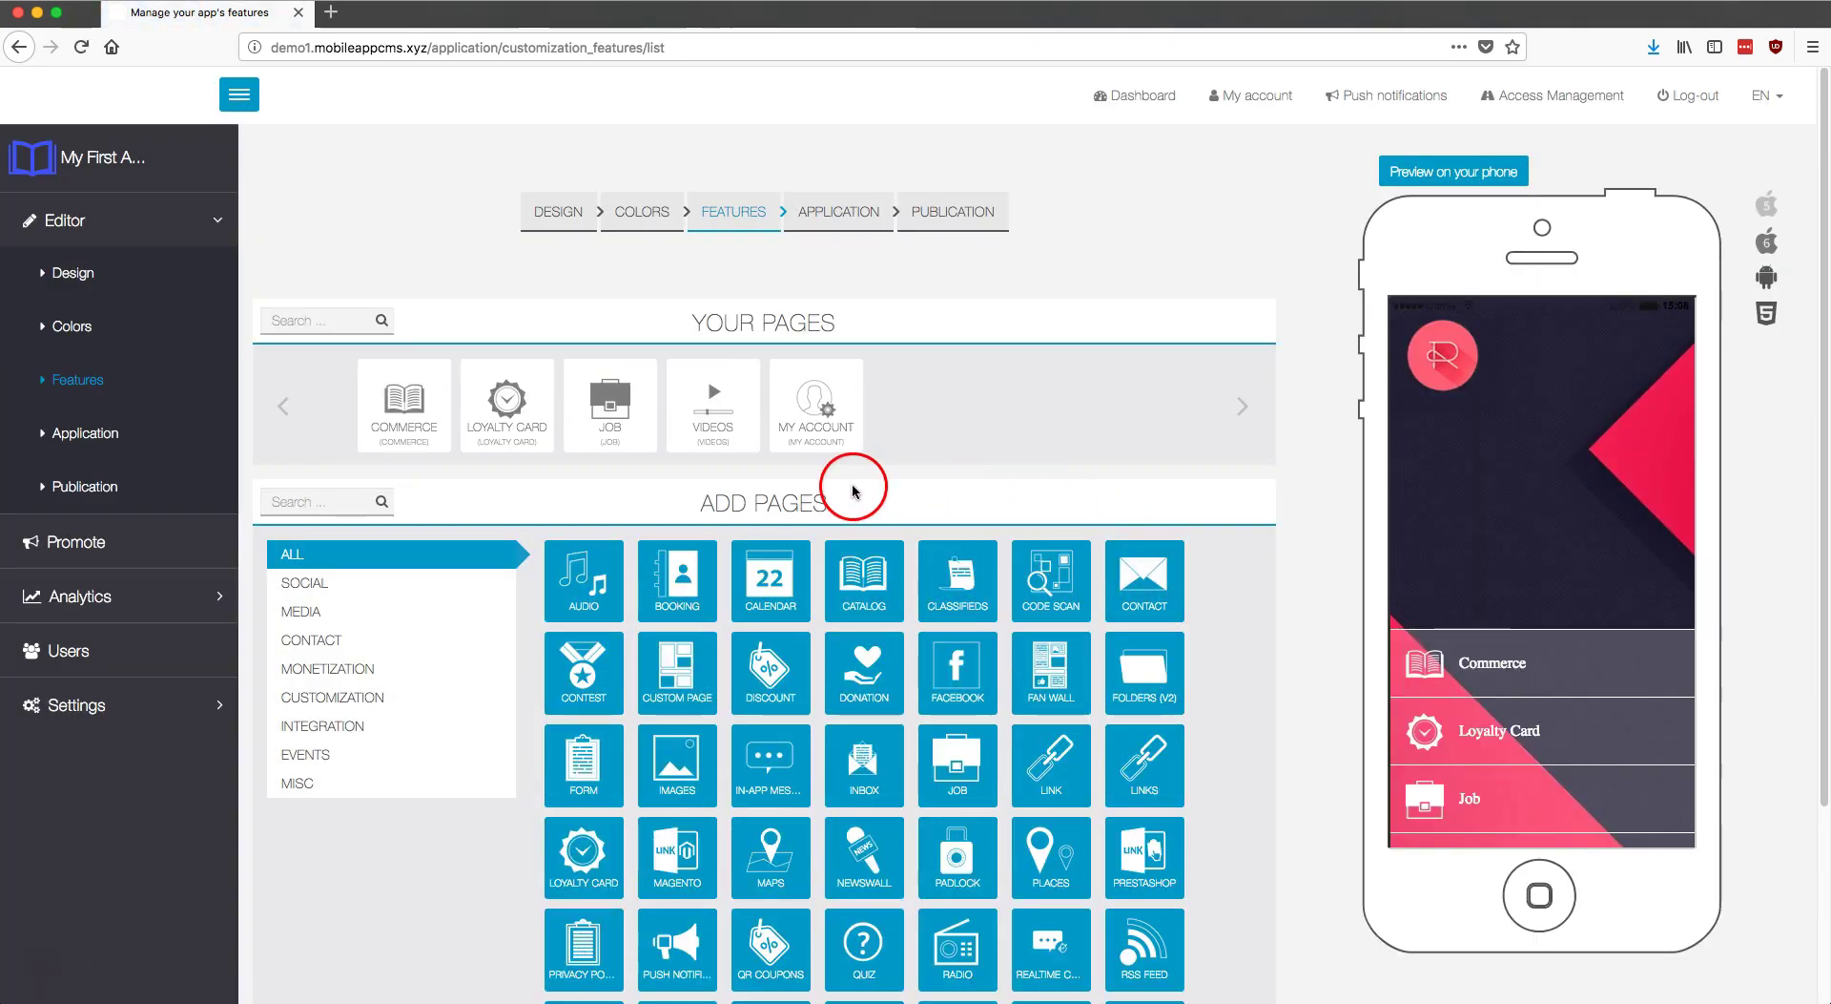
{"action": "left_click", "coordinate": [717, 410]}
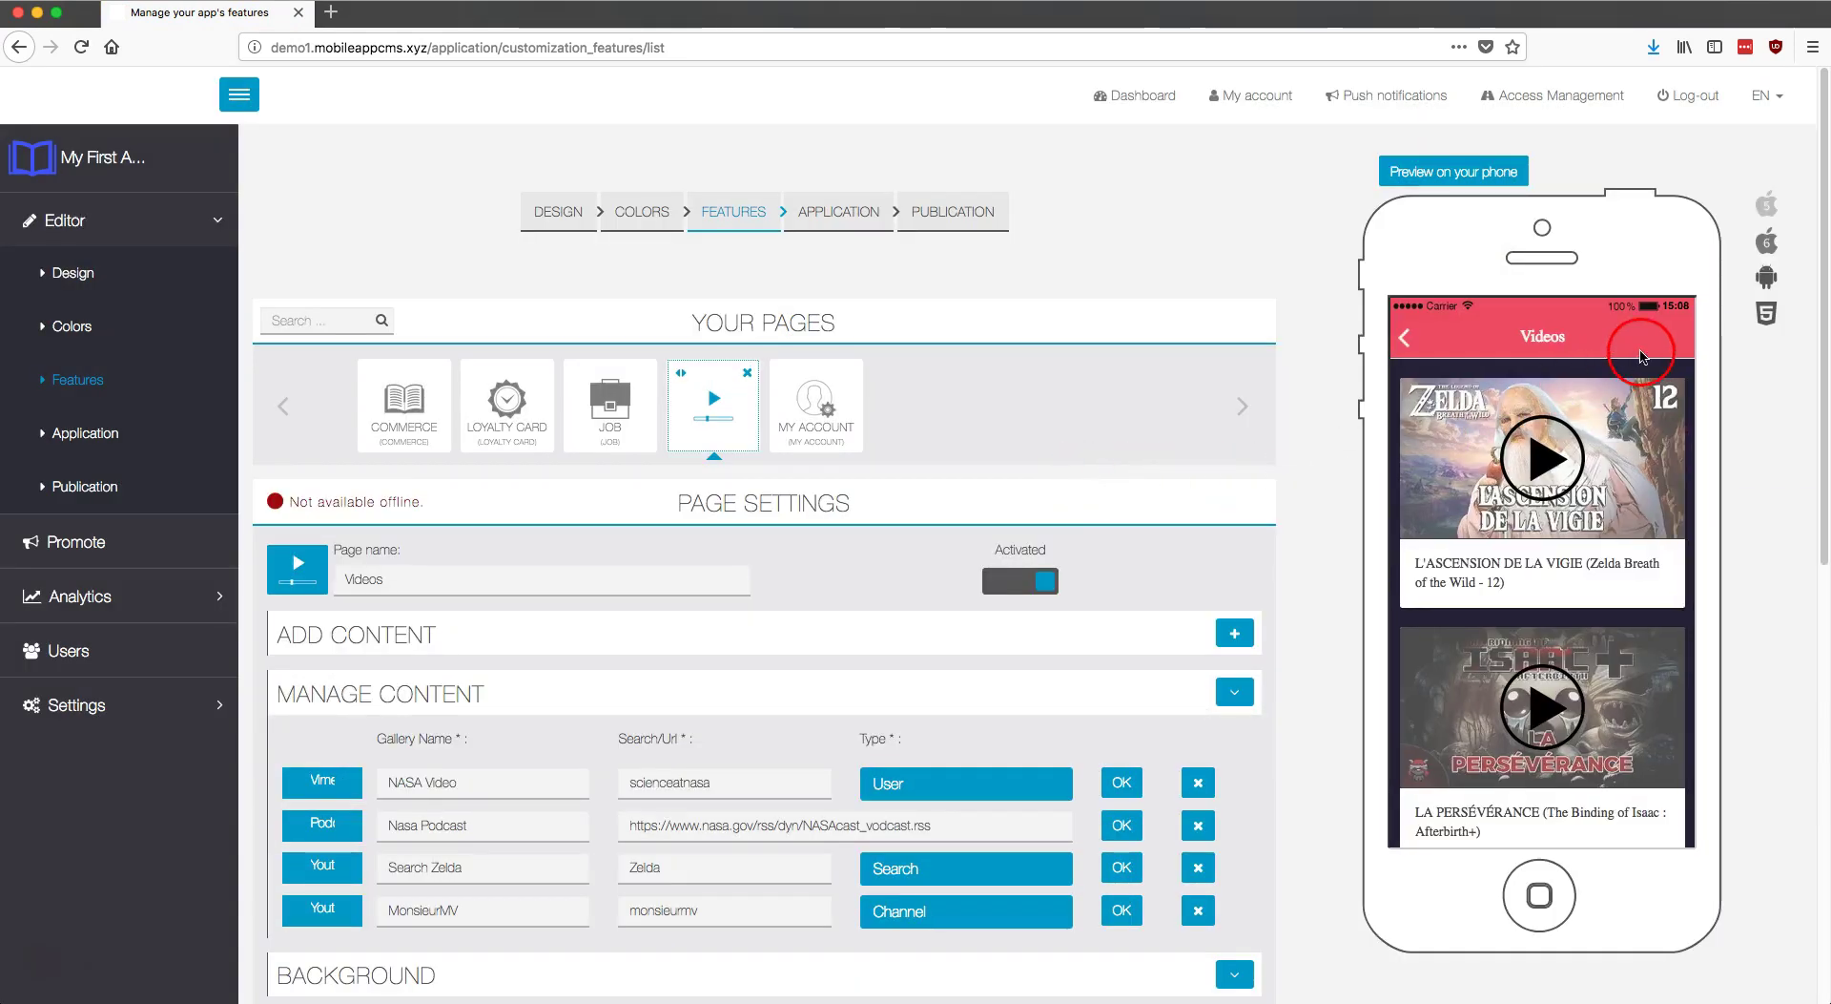
{"action": "left_click", "coordinate": [1684, 345]}
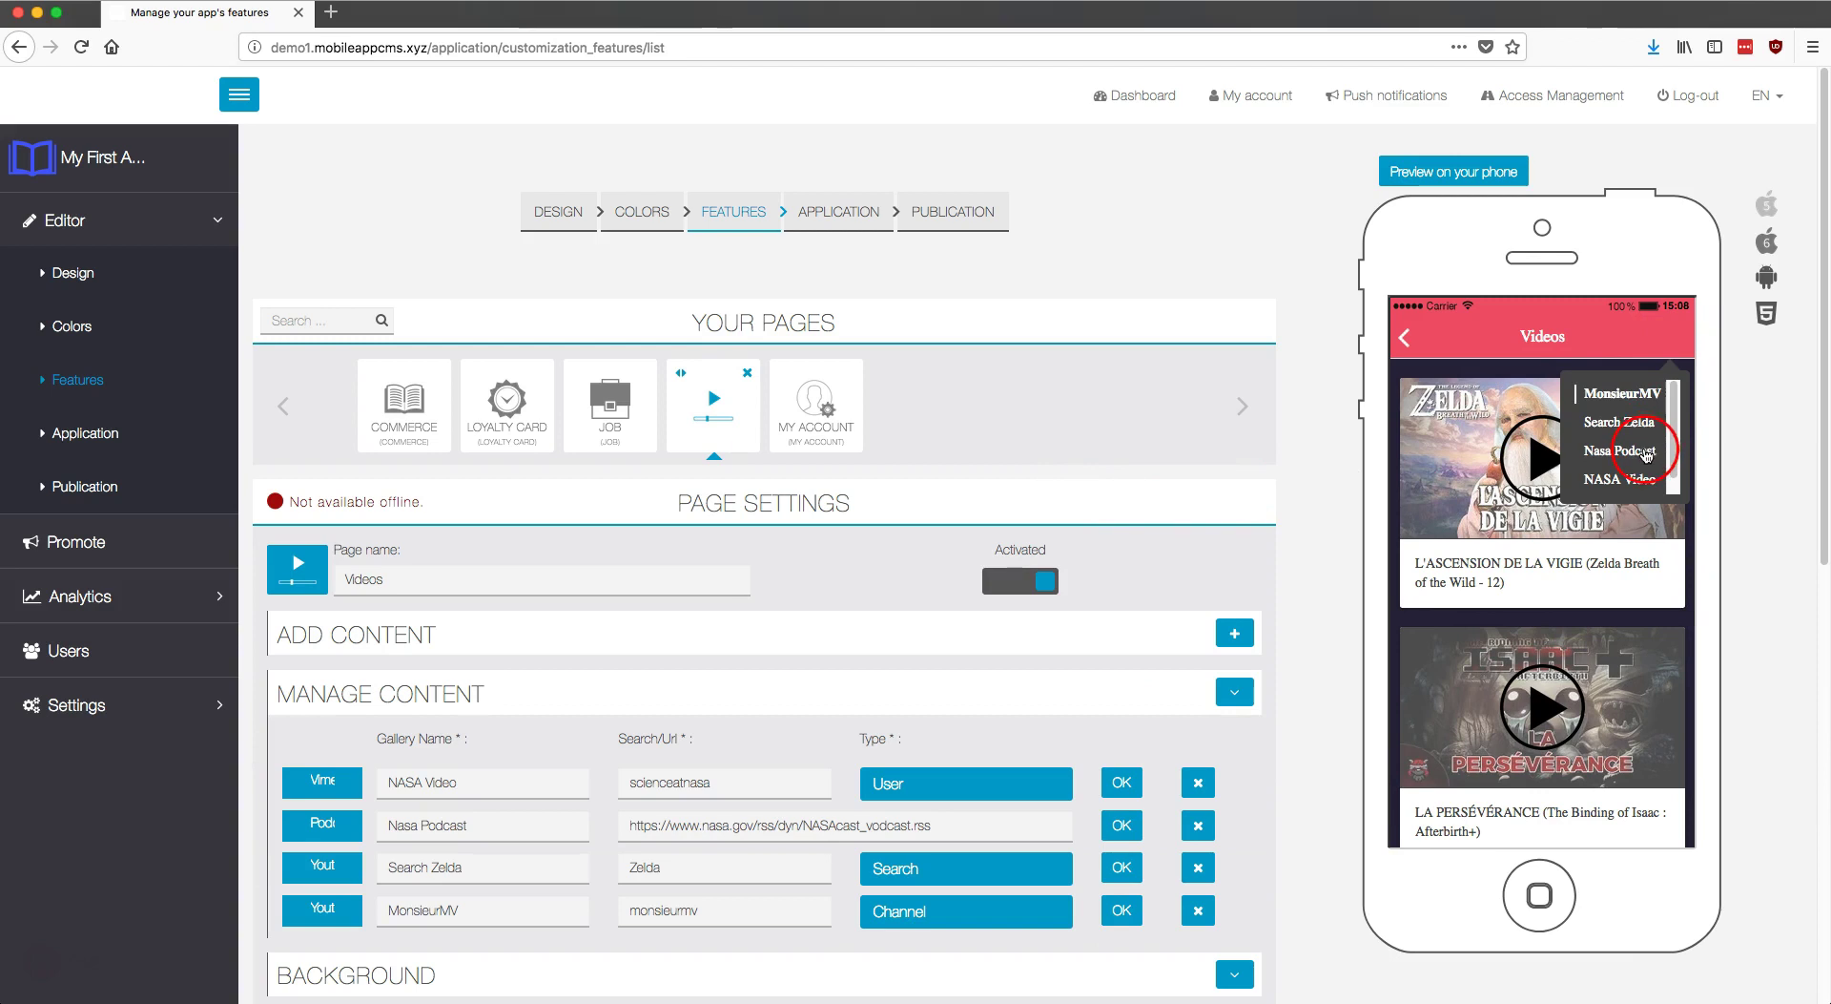
{"action": "left_click", "coordinate": [1647, 455]}
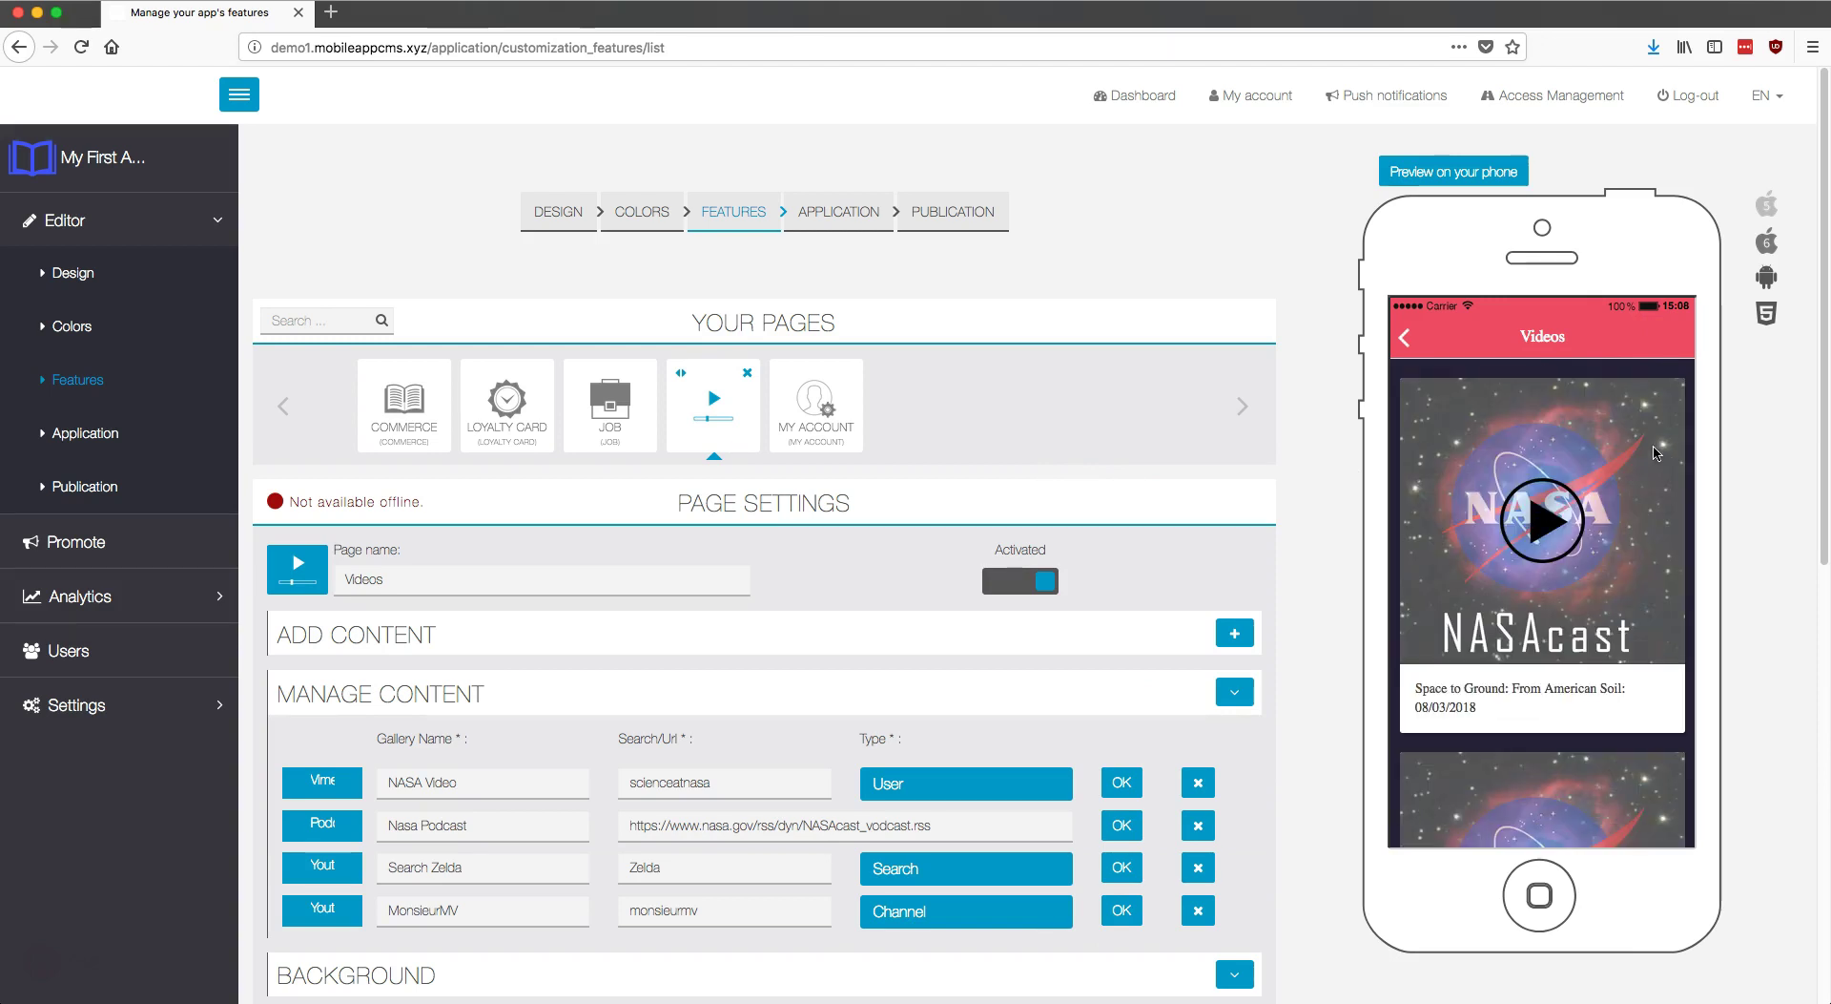
{"action": "left_click", "coordinate": [1688, 345]}
{"action": "left_click", "coordinate": [1627, 480]}
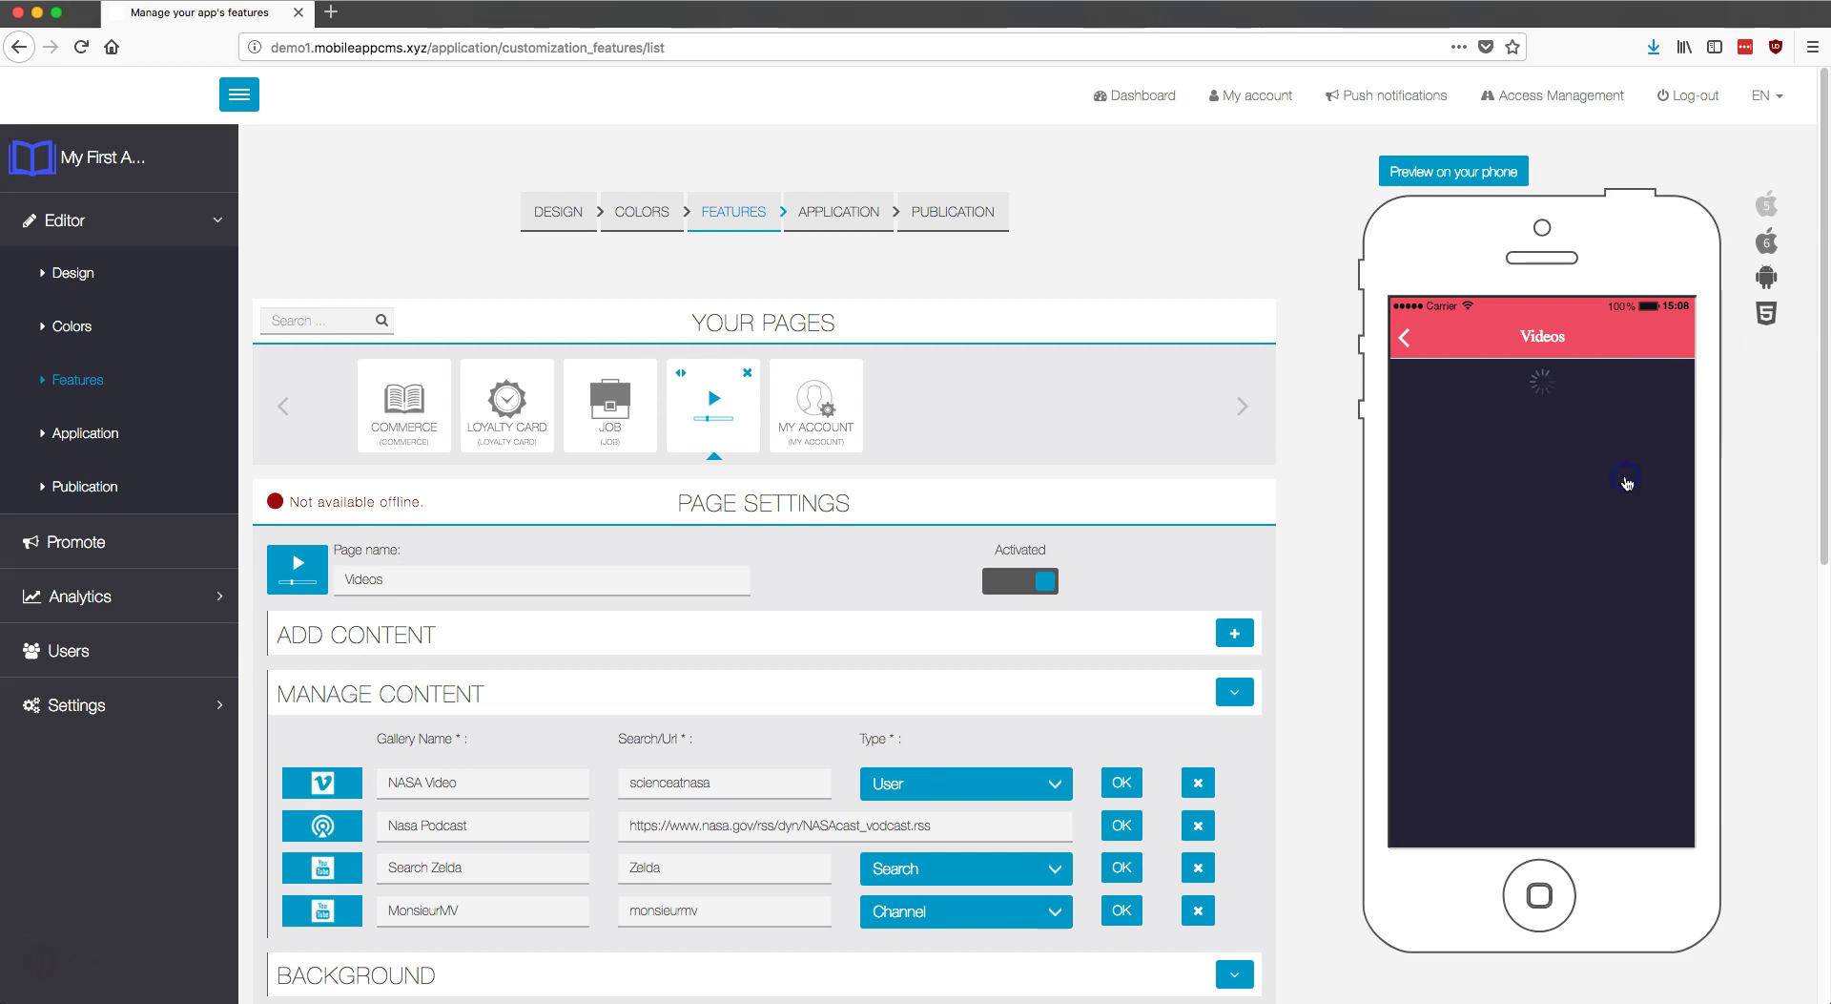